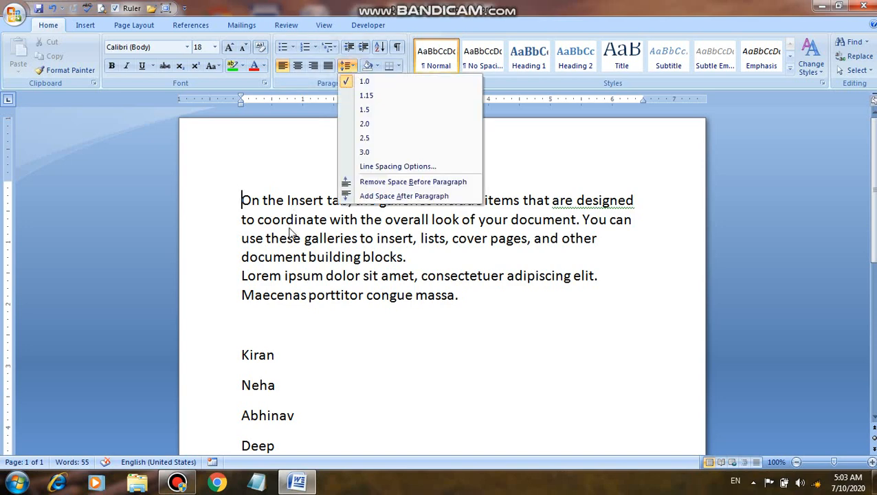
Set the first paragraph's line spacing to 1.15
click(378, 98)
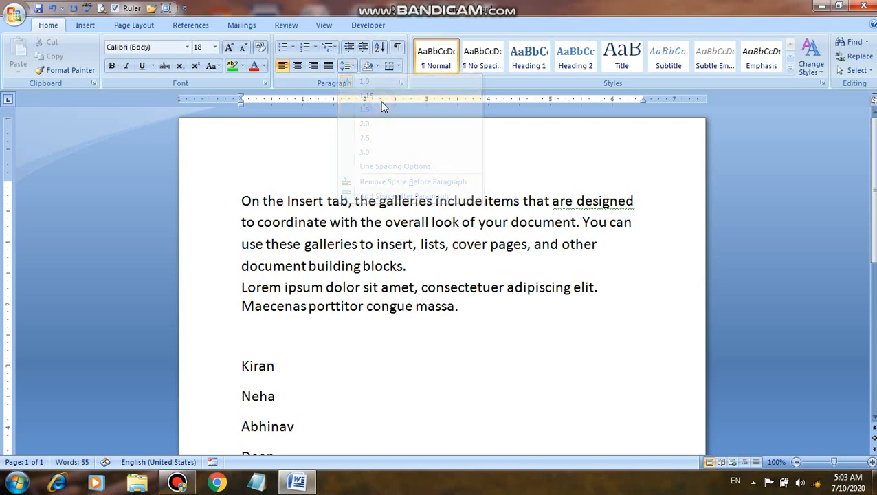
Try a line spacing of 2.5 on the first paragraph, and undo the change
click(352, 66)
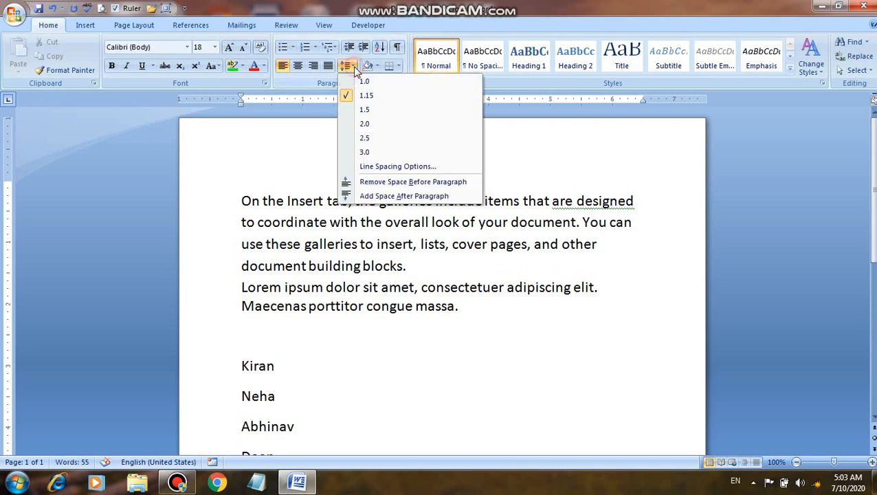
click(364, 137)
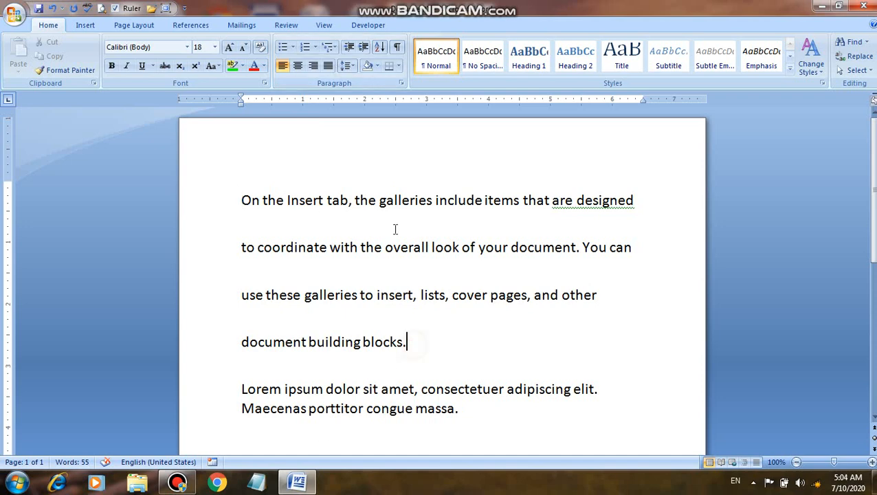
click(354, 71)
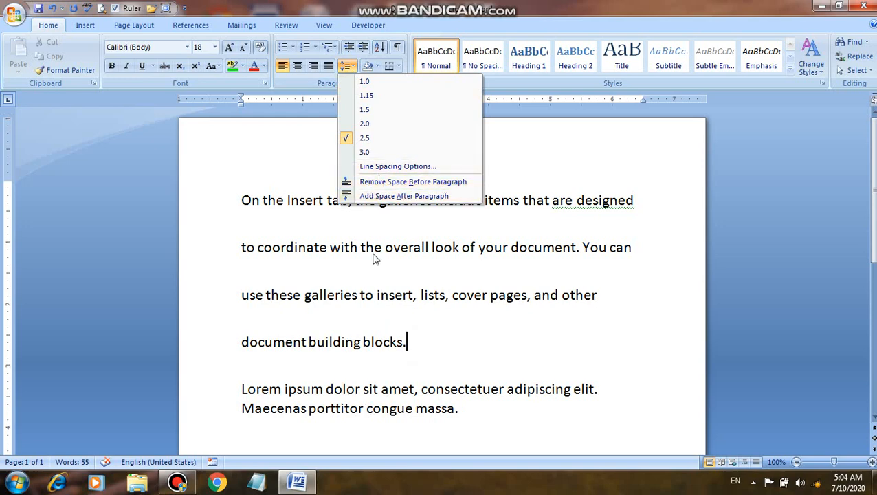
click(242, 389)
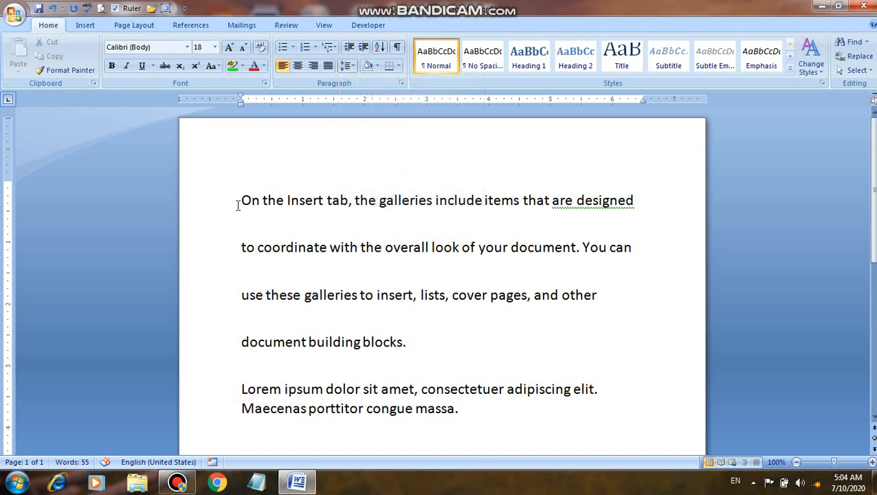
key(ctrl+z)
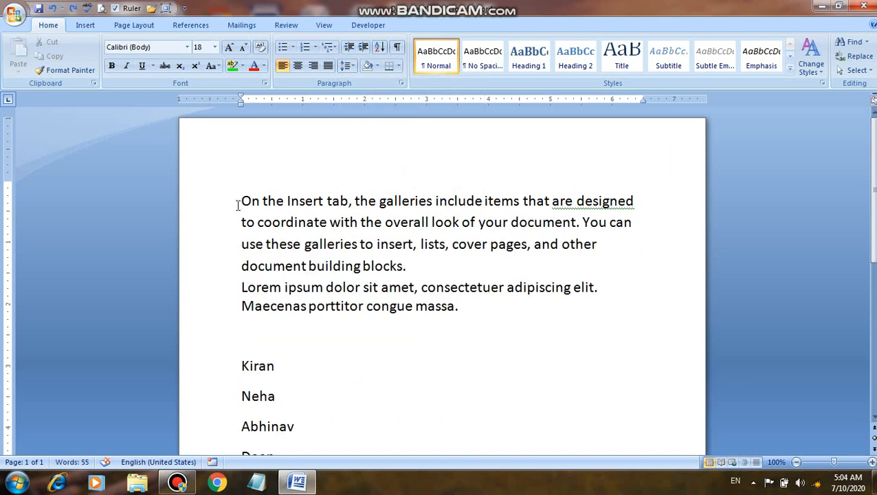
Add space after the first paragraph and remove the space before it
click(406, 266)
click(351, 65)
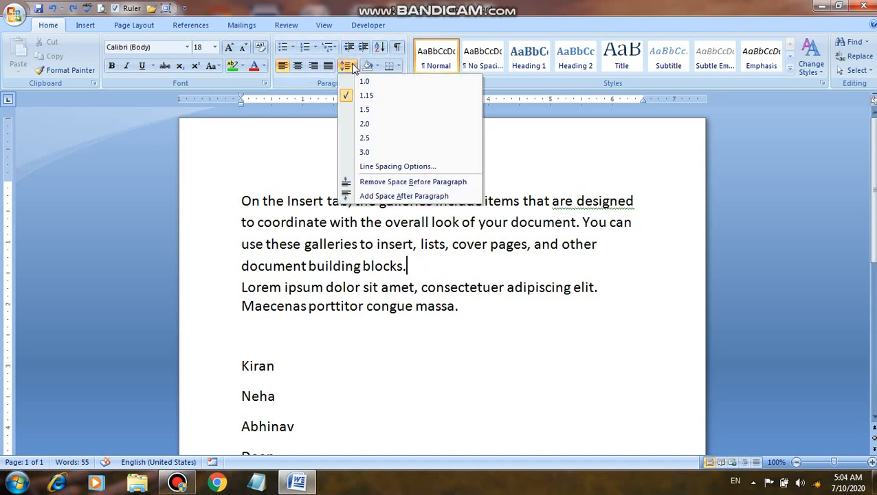
click(397, 198)
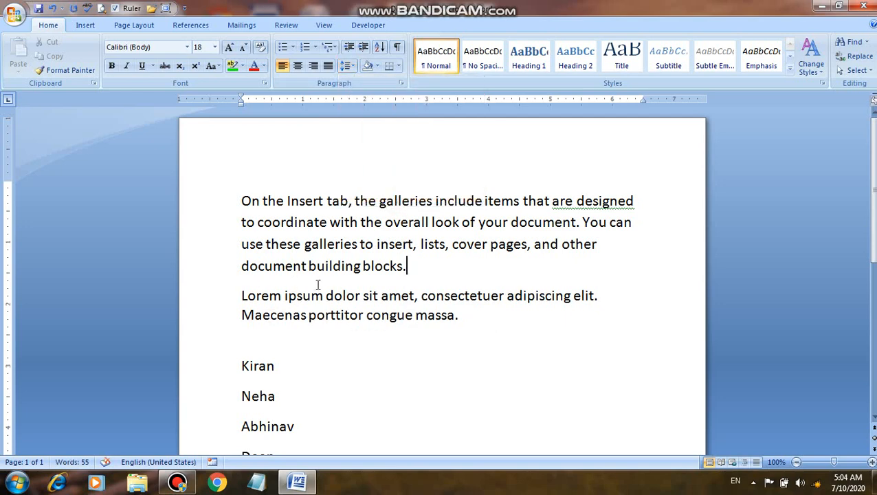
click(348, 66)
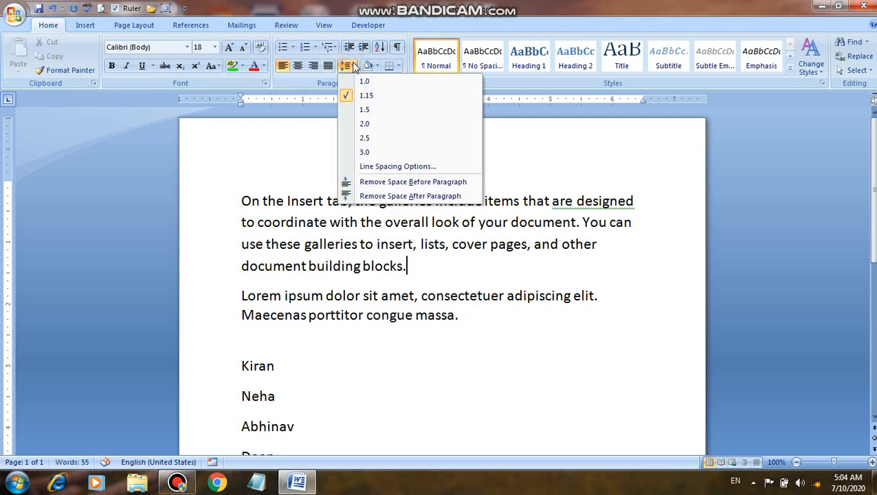
click(389, 184)
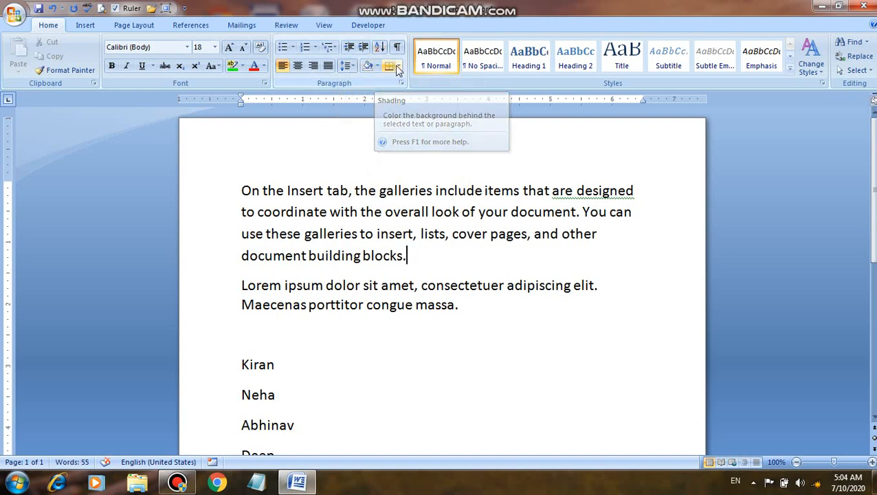
Apply bottom, top, left and right borders to the first paragraph, and clear them all with No Border
click(240, 190)
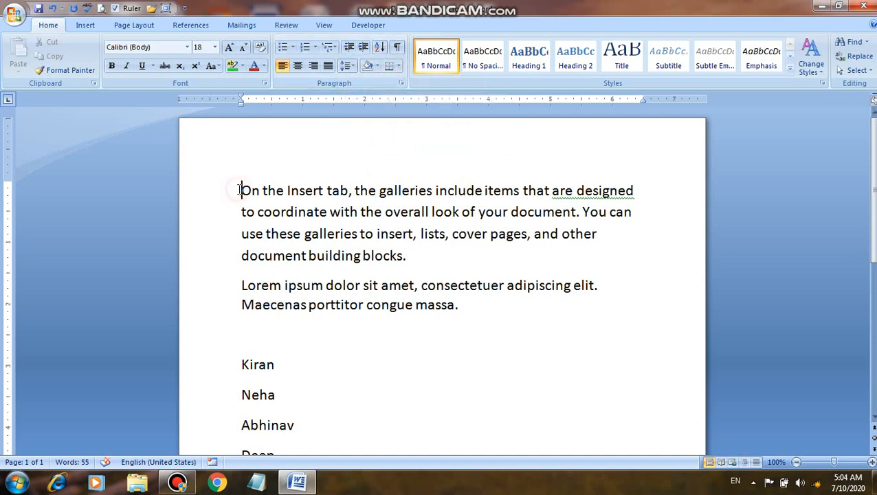
click(400, 66)
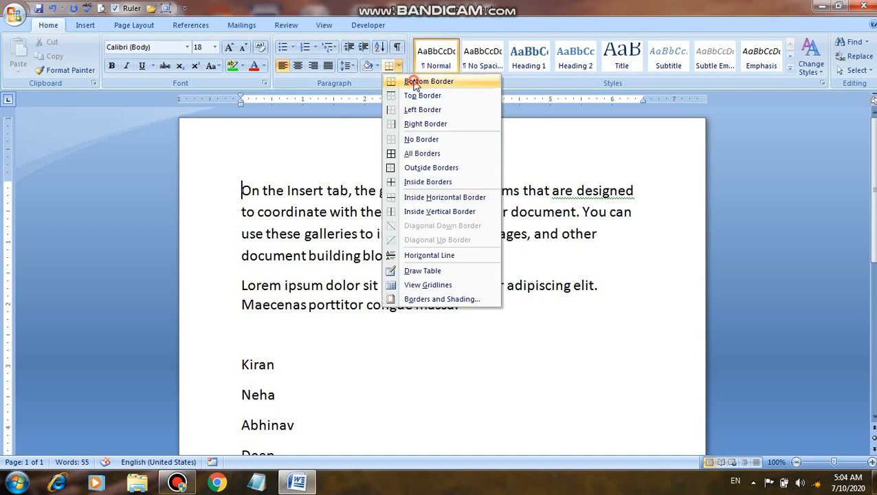
click(415, 82)
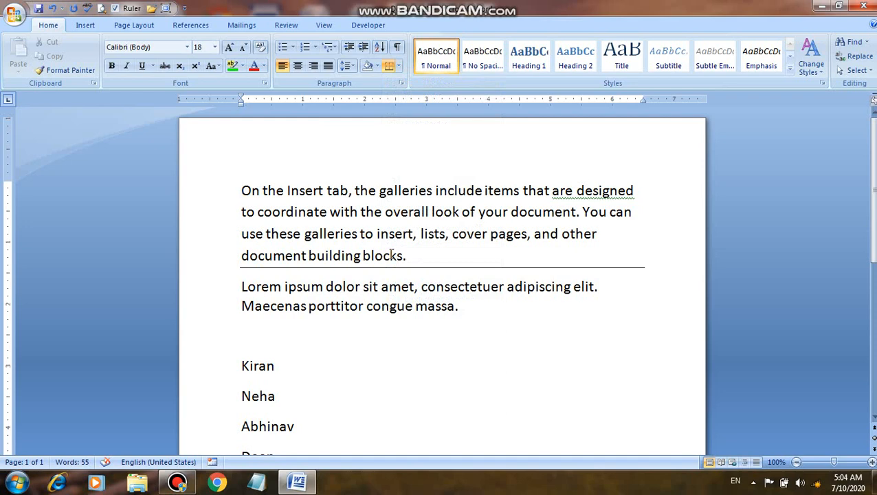
click(398, 67)
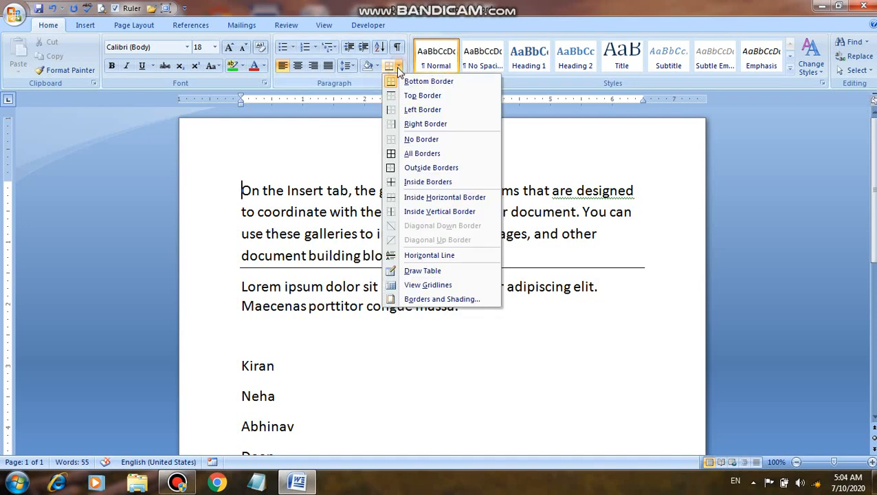
click(413, 96)
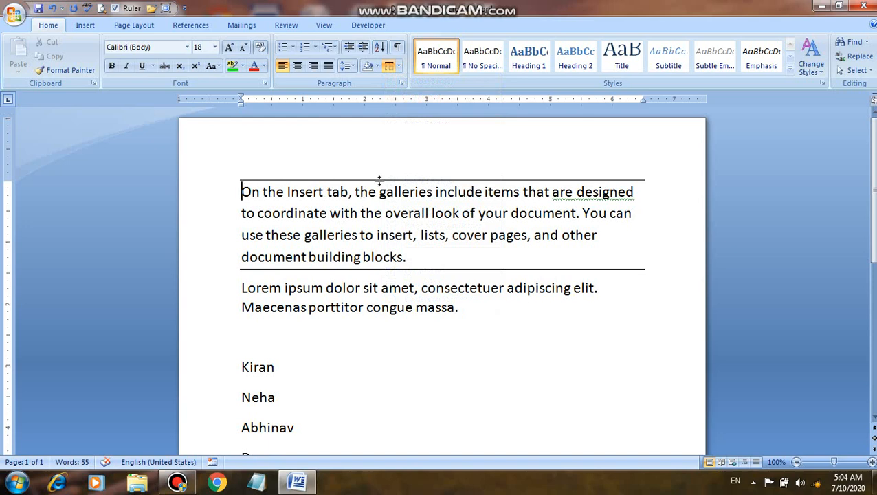
click(398, 67)
click(408, 110)
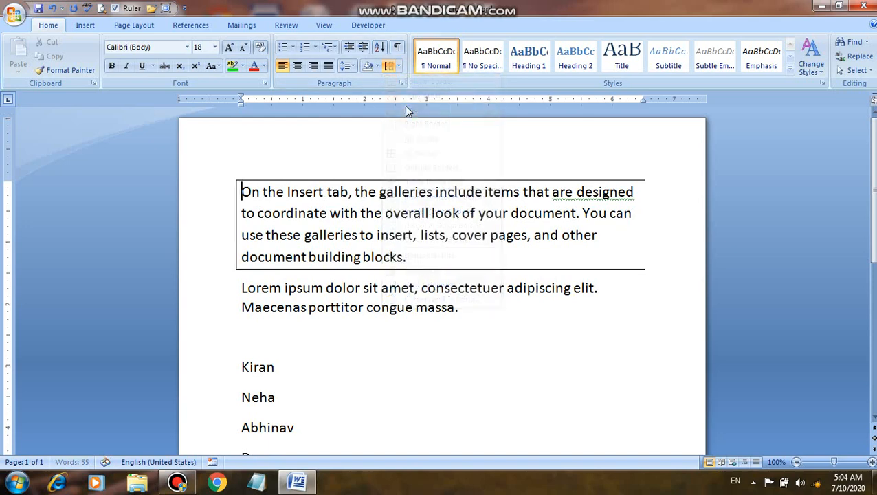
click(399, 67)
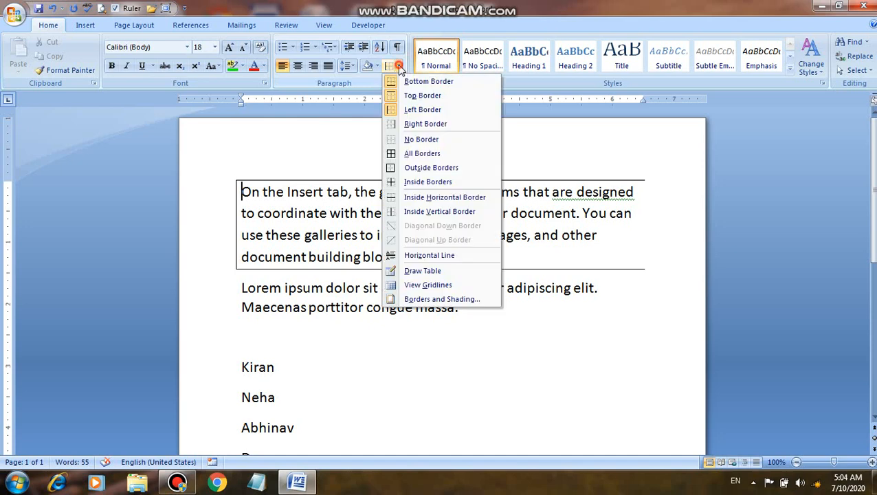
click(417, 125)
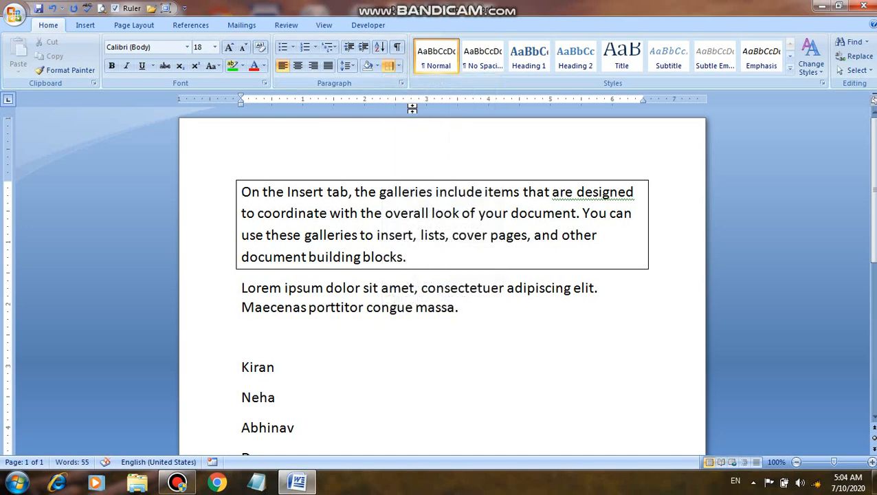
click(401, 68)
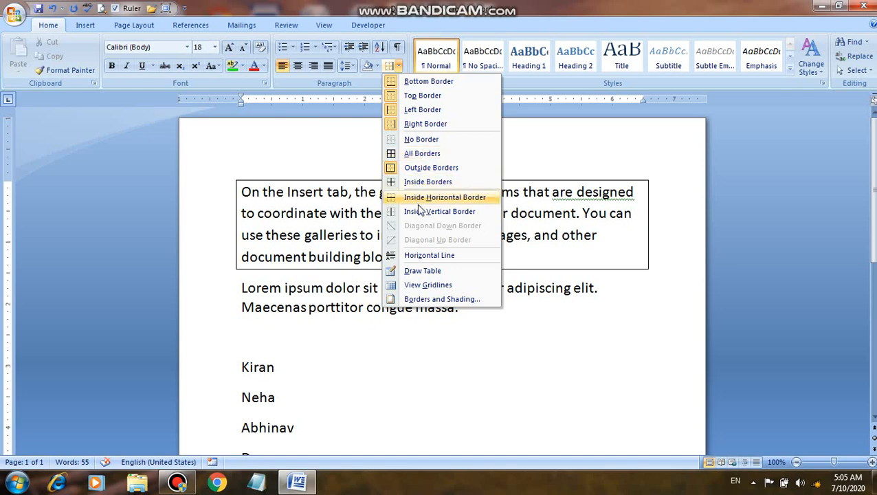
click(433, 139)
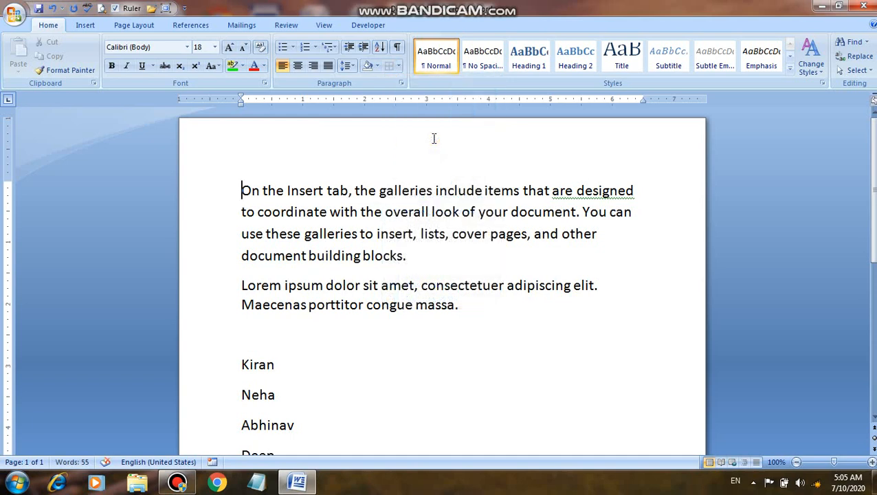
Increase the first paragraph's left indent by two levels and bring the right indent in to about 4.8 inches
click(363, 48)
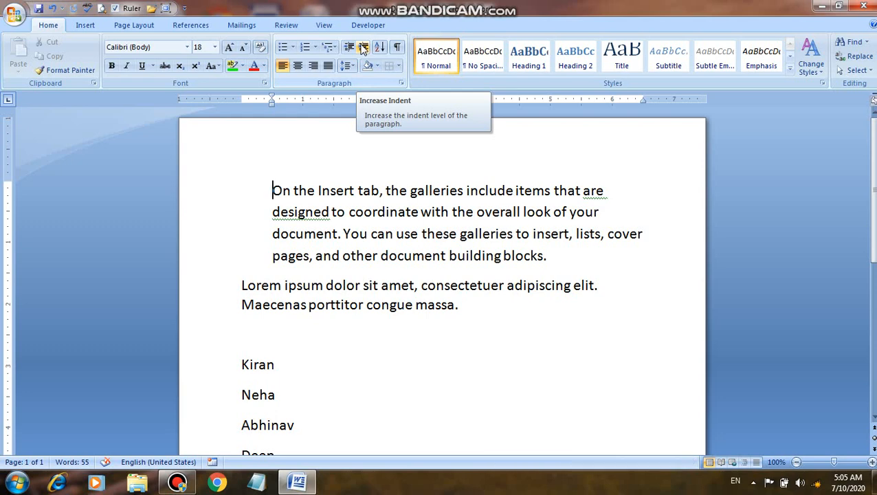
click(363, 47)
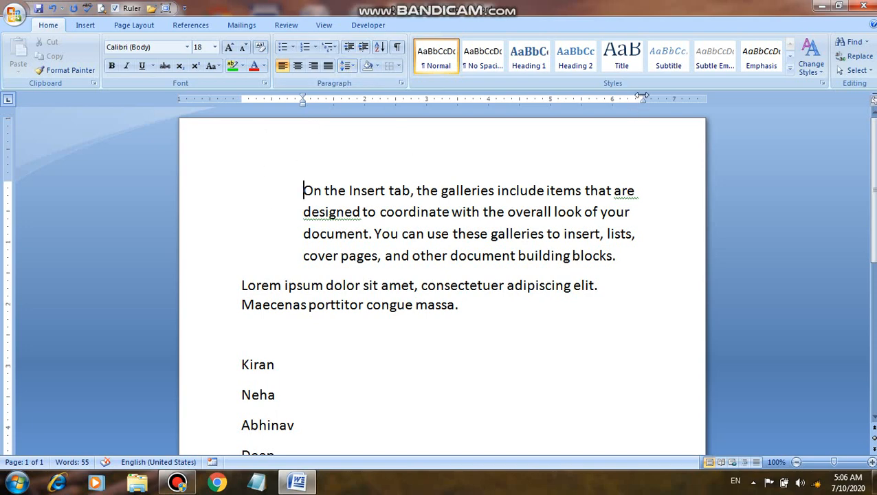
drag(643, 99, 570, 112)
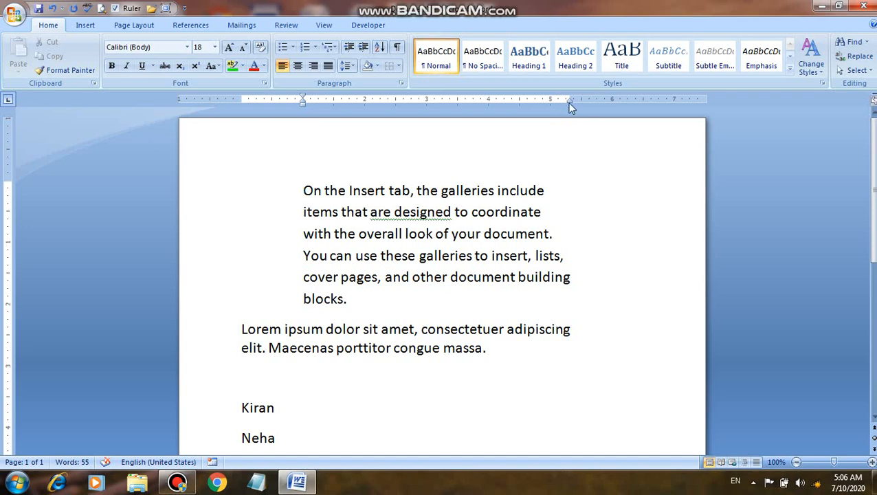
drag(569, 103, 538, 100)
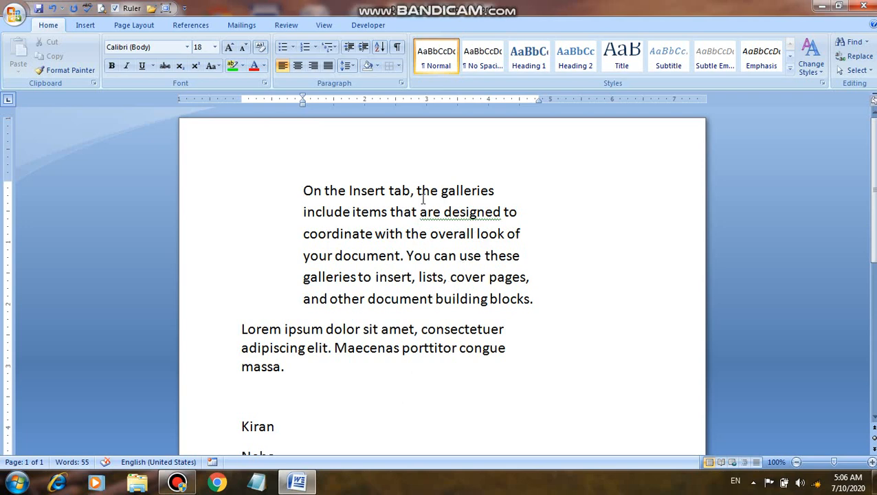
Undo all the left and right indent changes made to the text
key(ctrl+z)
key(ctrl+z)
key(ctrl+z)
key(ctrl+z)
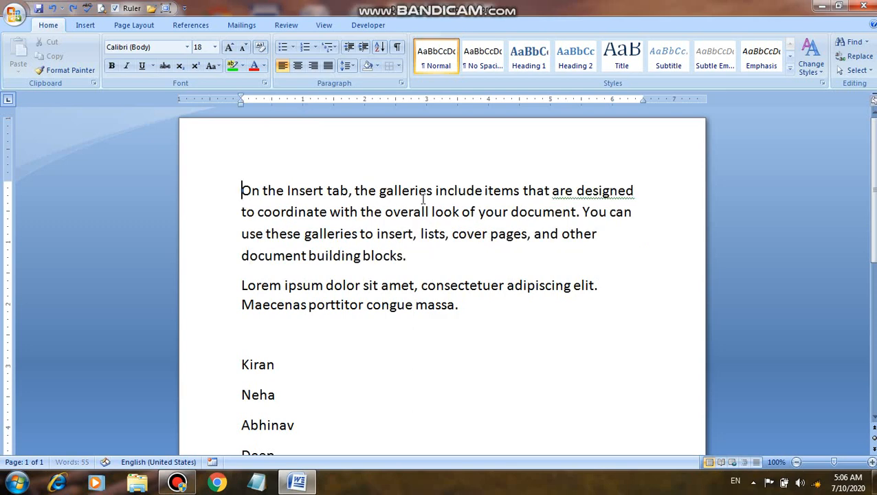
Select the list of names below the paragraphs and sort it by paragraphs as text in ascending order
click(438, 193)
scroll(440, 282, down, 3)
scroll(440, 282, down, 2)
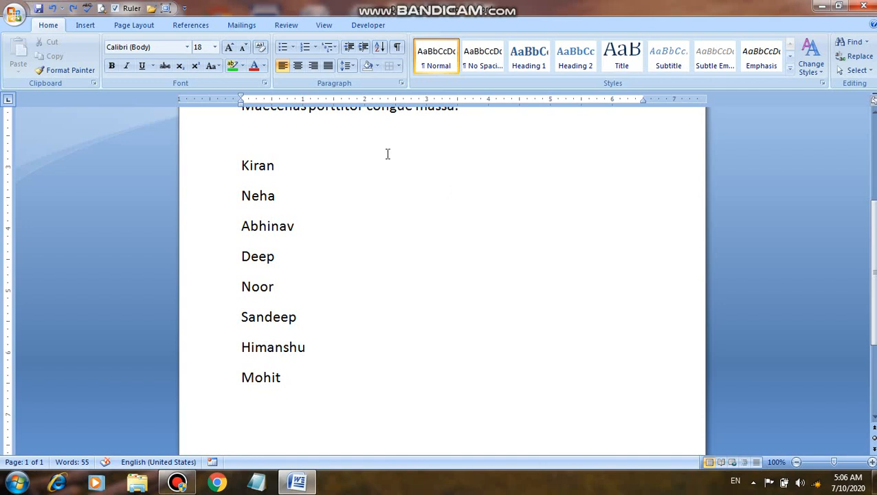
mouse_move(240, 165)
mouse_down()
mouse_move(301, 319)
mouse_move(303, 351)
mouse_move(247, 264)
mouse_move(241, 154)
mouse_up()
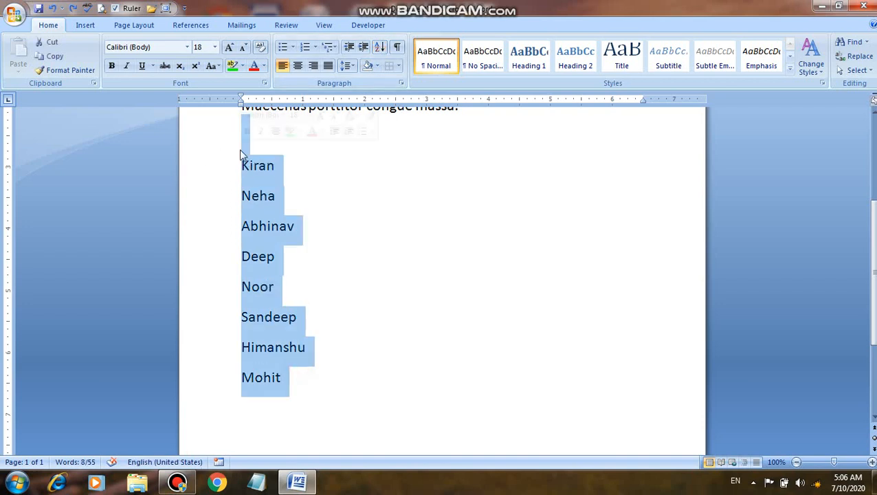
click(380, 49)
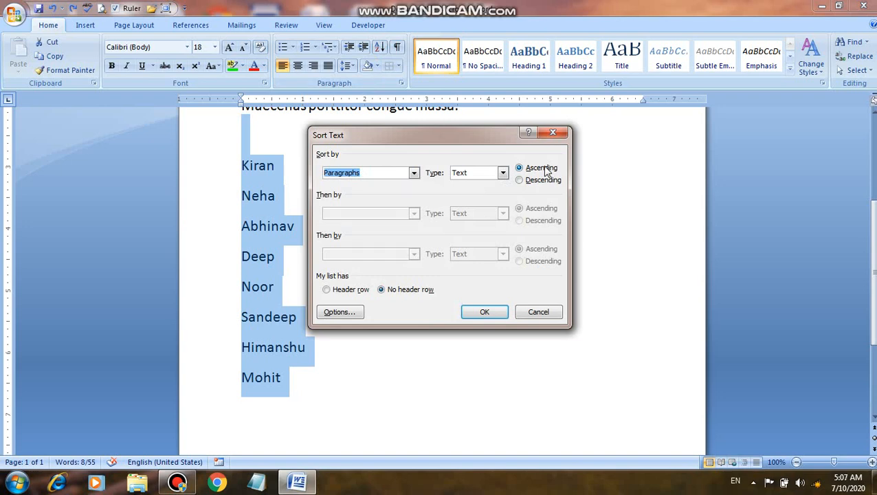
click(521, 181)
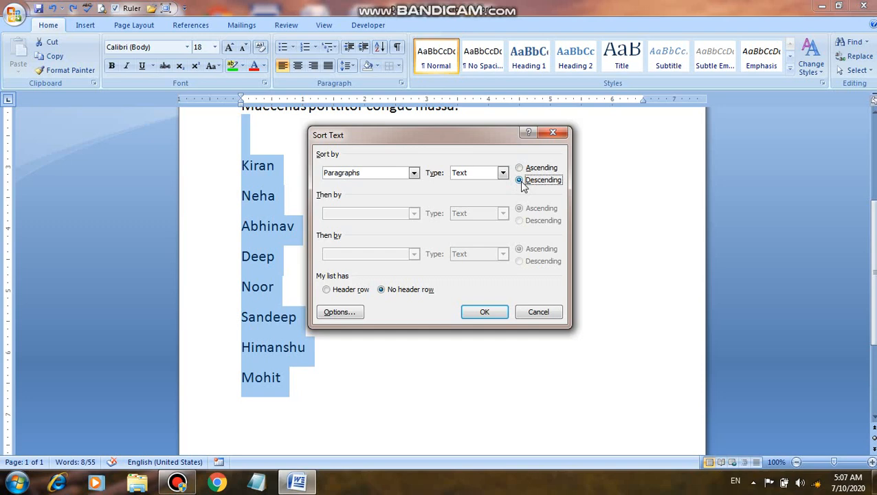
click(520, 170)
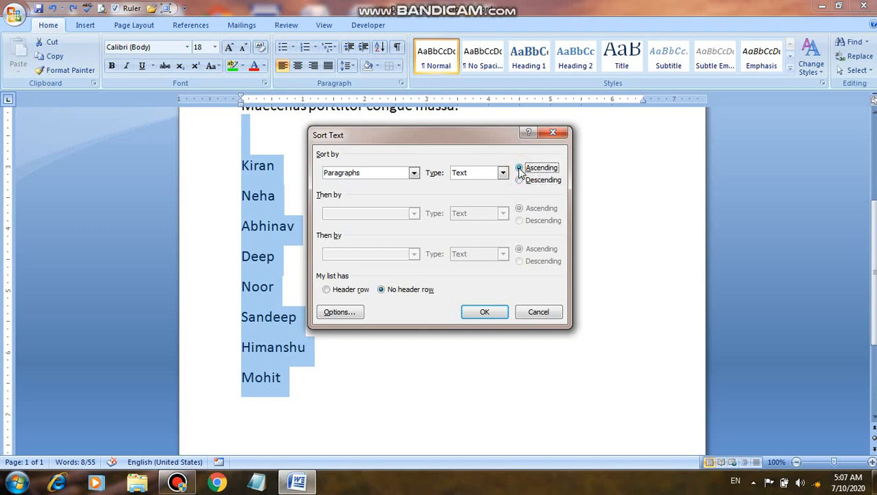
click(484, 310)
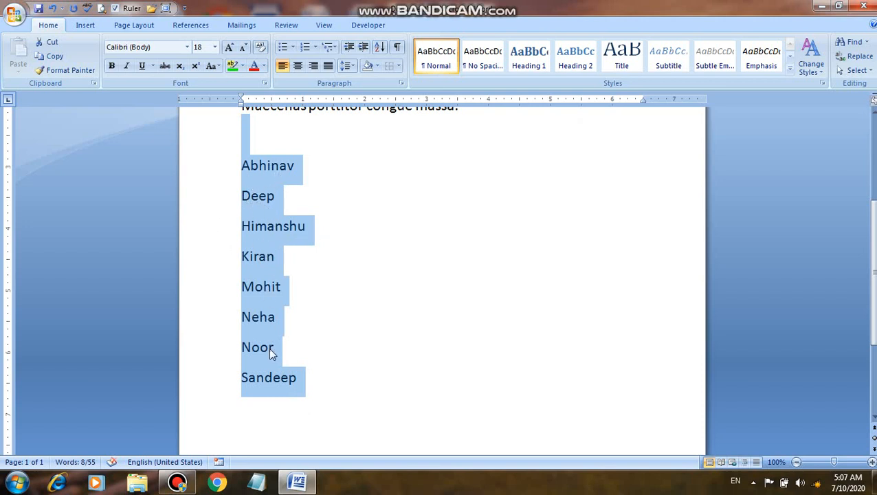
Re-sort the selected list of names by paragraphs as text in descending order
click(380, 47)
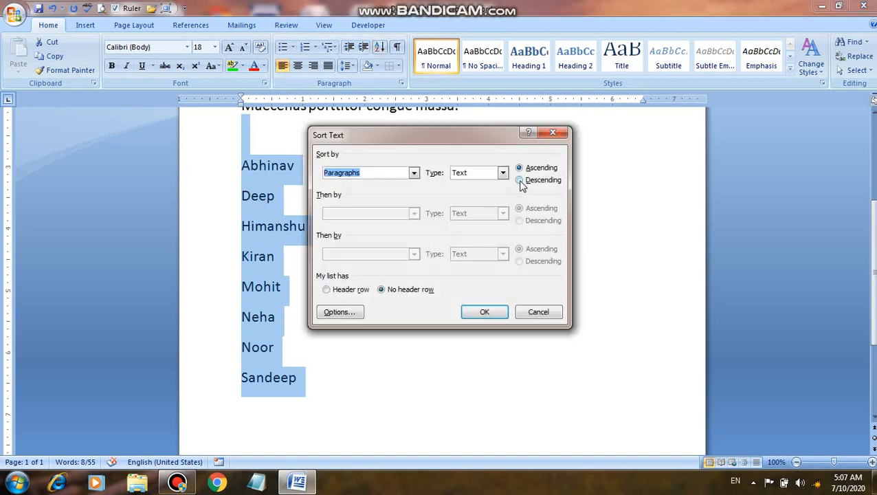
click(520, 180)
click(481, 314)
click(478, 313)
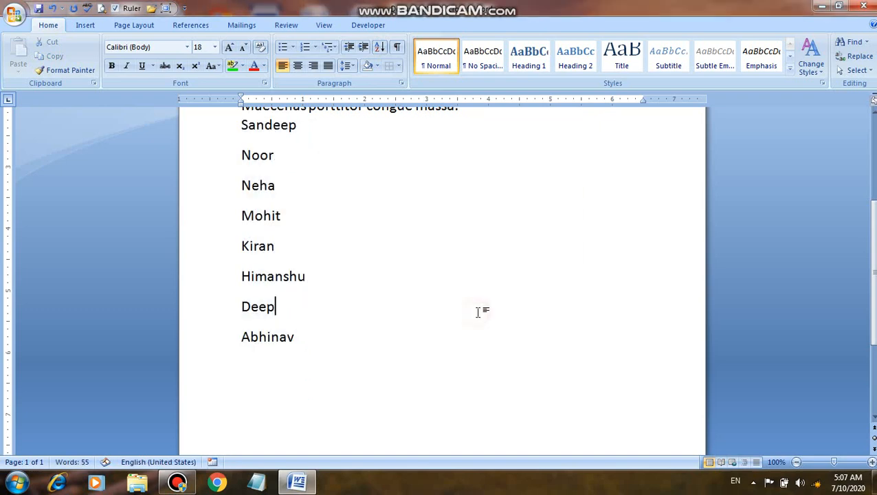
drag(240, 131, 285, 303)
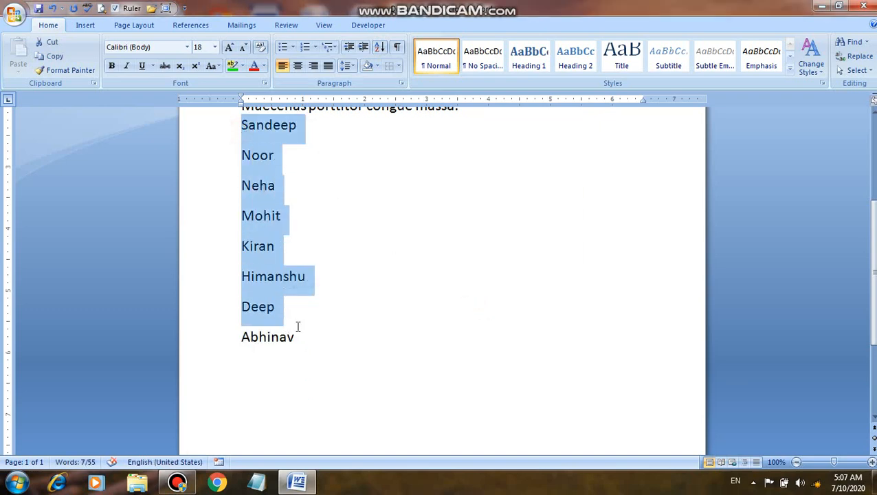
click(297, 327)
click(292, 229)
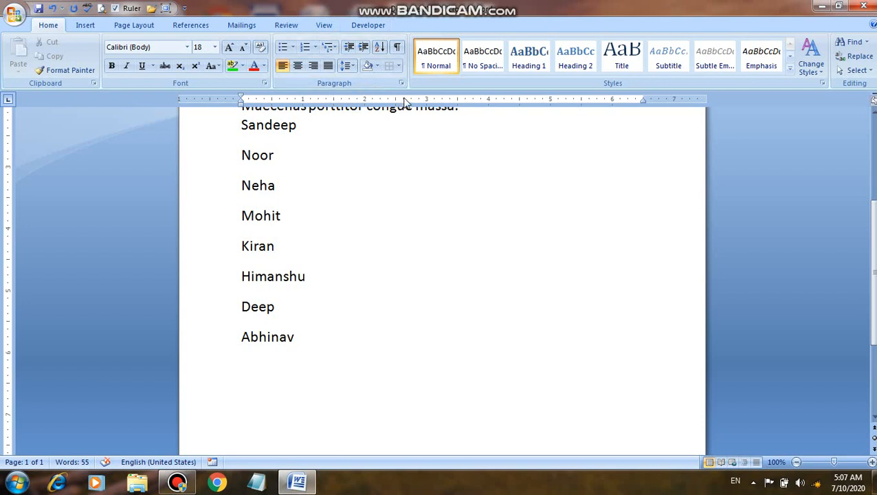
Delete all the text in the document, including the paragraphs and the list of names
click(472, 173)
click(382, 300)
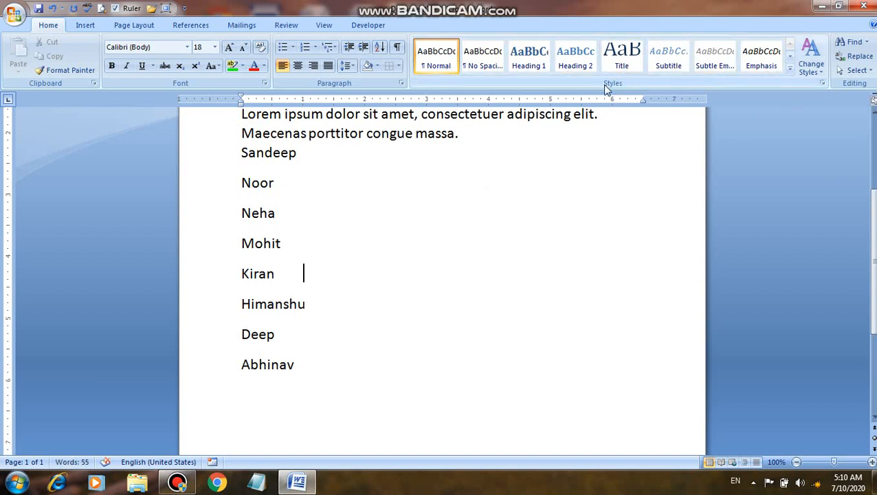
click(362, 213)
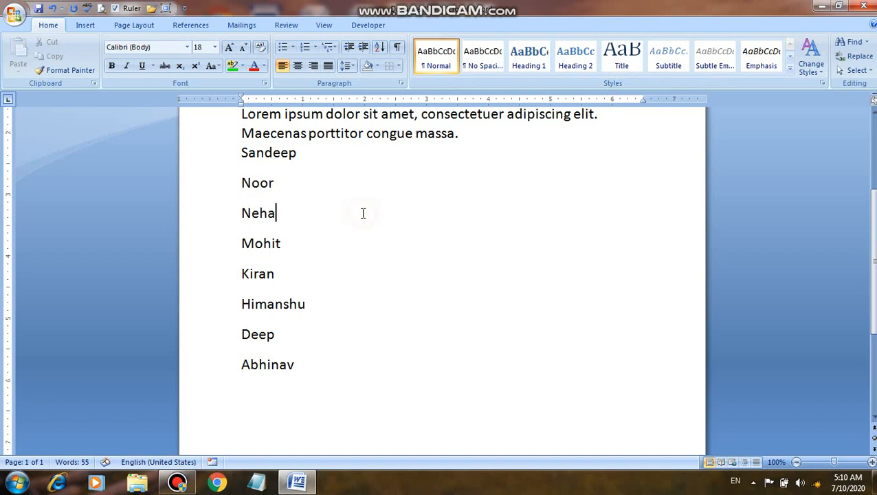
key(ctrl+a)
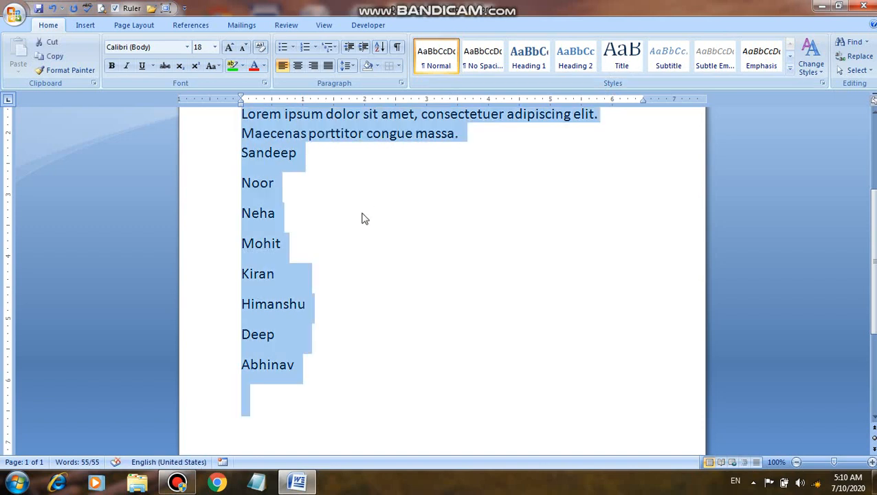
key(Delete)
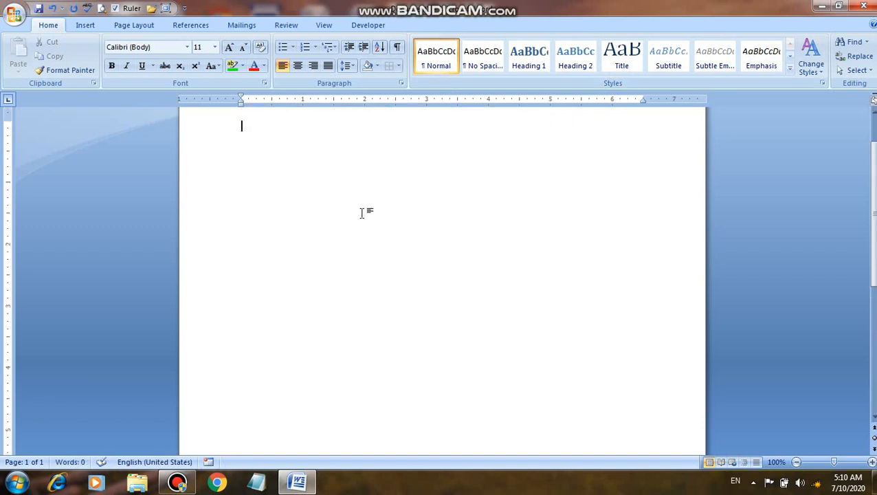
Increase the font size to 20 and write the heading "Computer:" on the first line
click(229, 47)
click(229, 47)
click(229, 47)
click(229, 47)
click(229, 46)
click(228, 47)
click(243, 47)
text(Computer:)
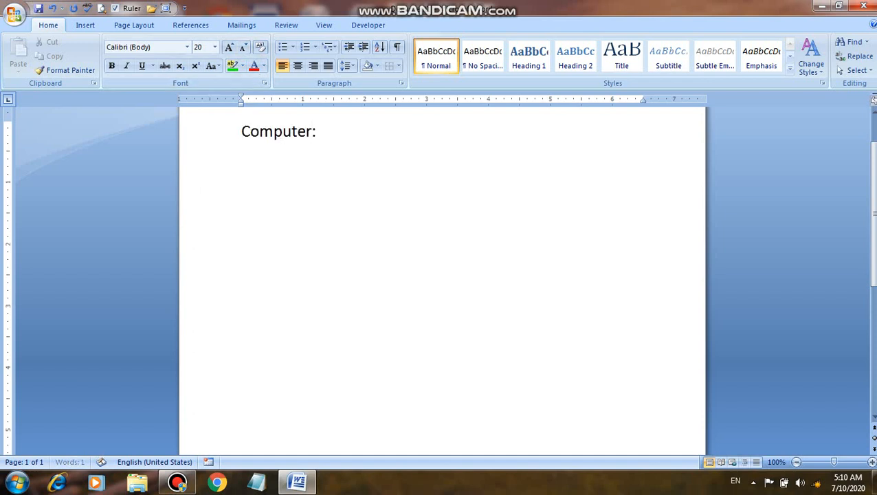
Add the line "Computer is electronic device. Which is used to calculate." below the heading and start a new paragraph
key(Return)
text(Computer is electron)
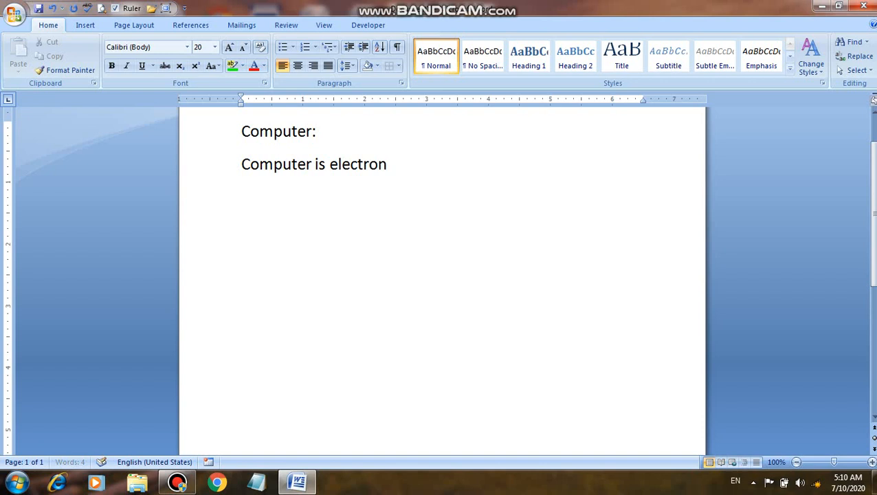
text(ic device. W)
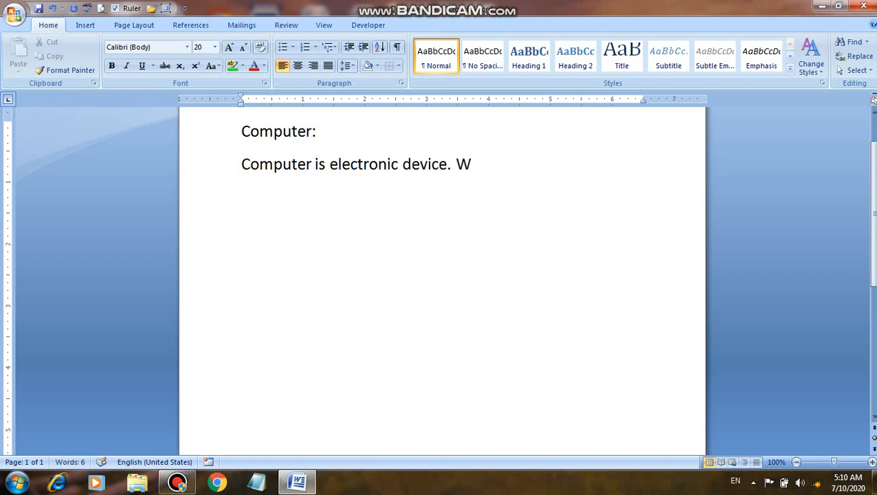
text(hich is use)
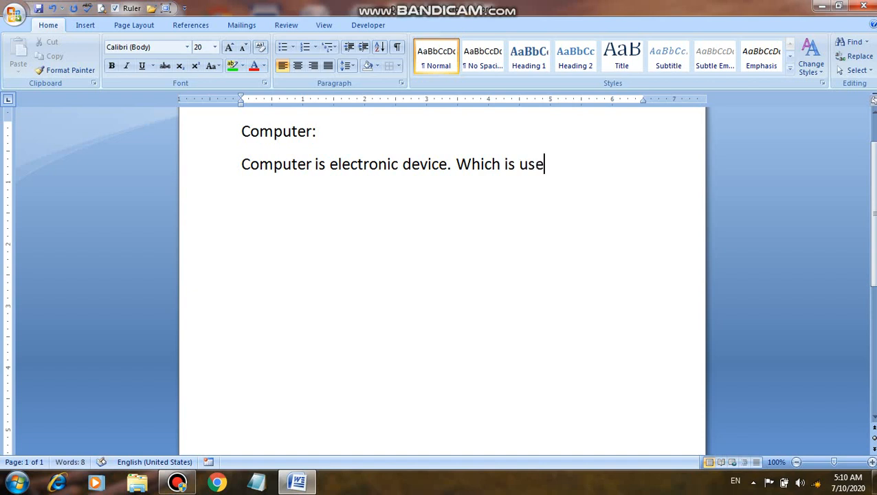
text(d to calculate.)
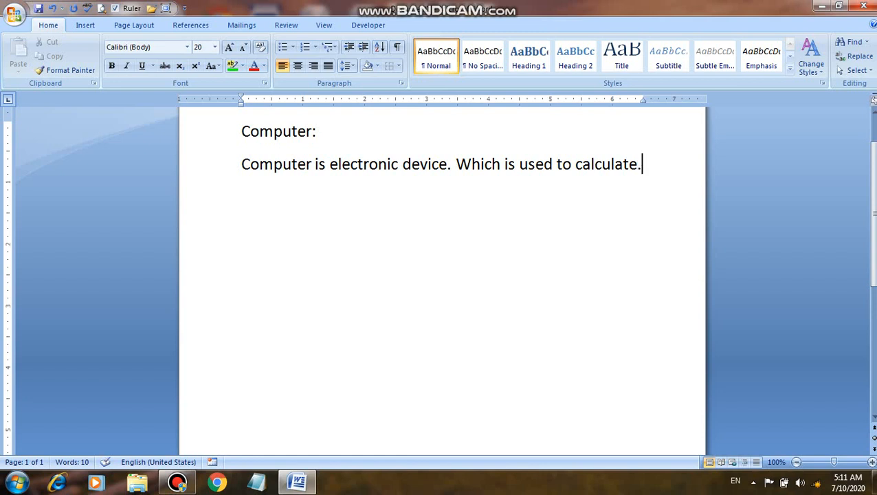
key(Return)
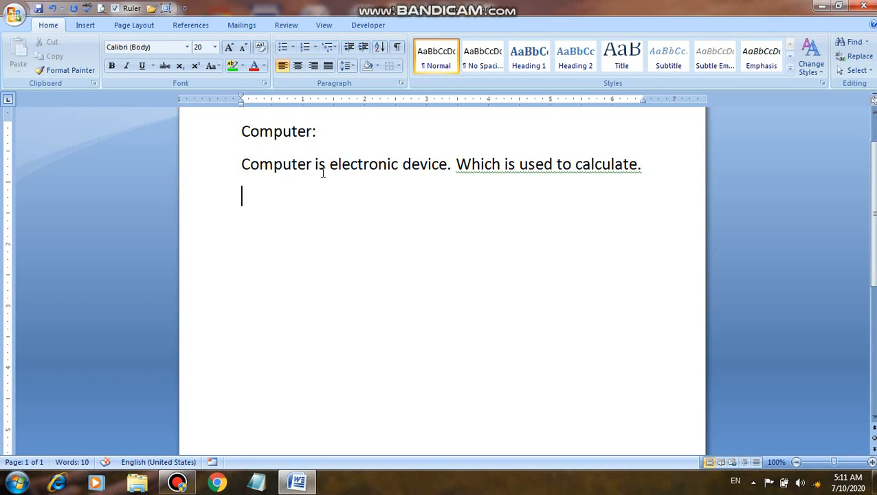
Reword the second sentence to "This is used to calculate." and remove the extra spaces
click(643, 166)
key(BackSpace)
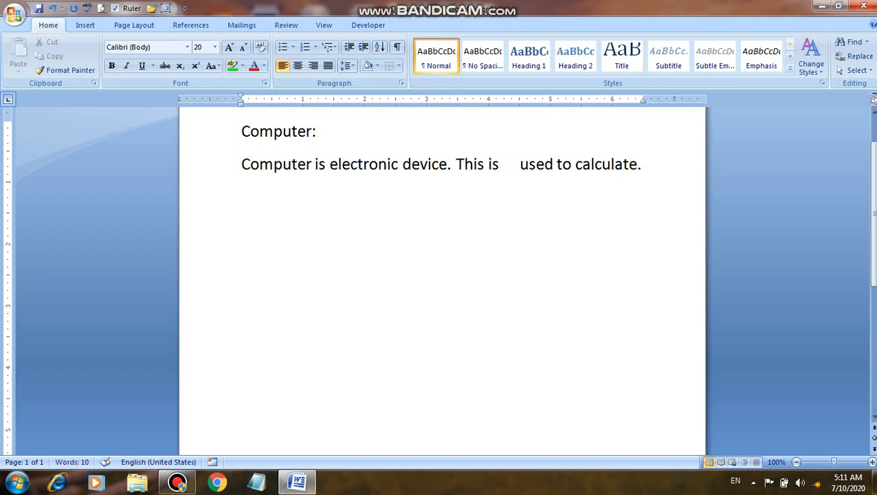
key(BackSpace)
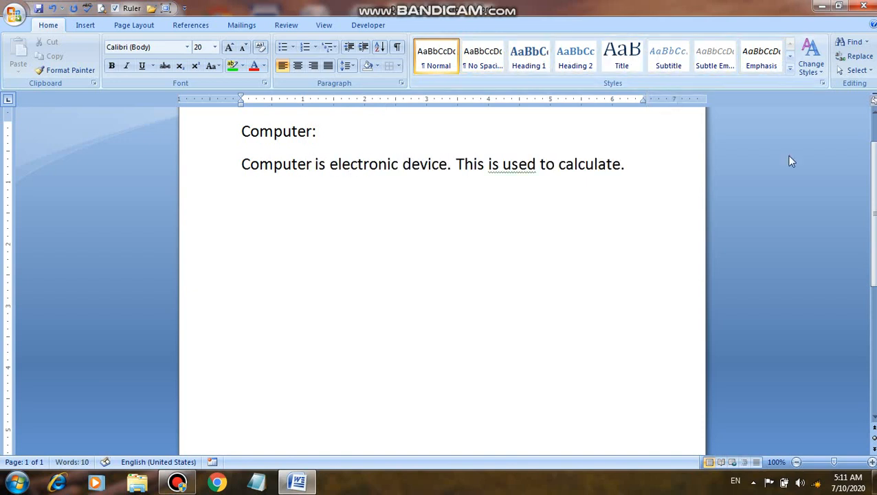
Apply the Title style to the "Computer:" heading and try to increase its font size to 48
click(242, 131)
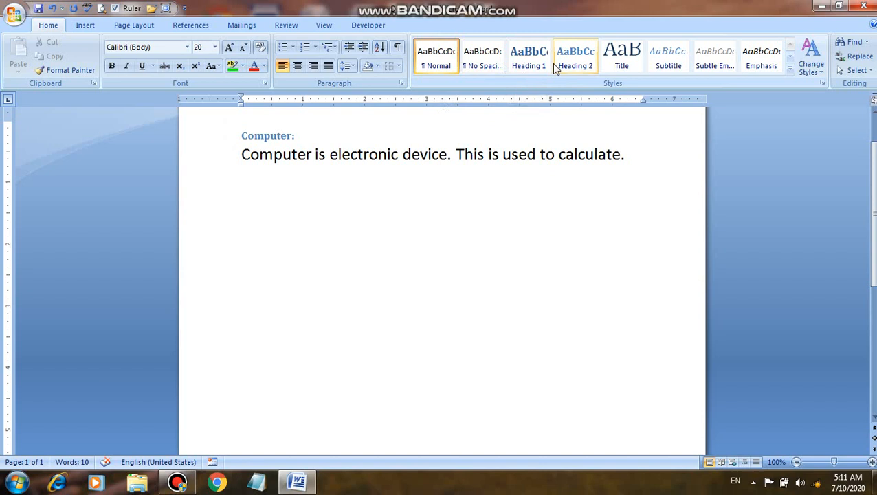
click(616, 64)
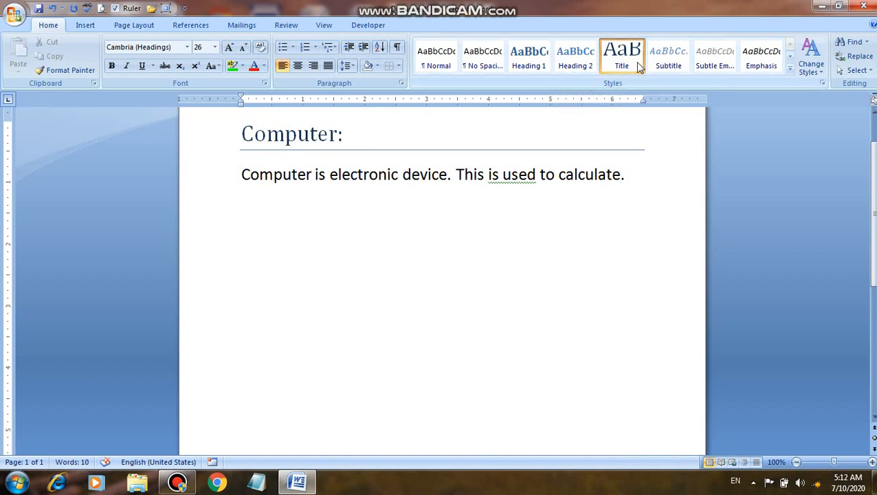
click(230, 46)
click(229, 47)
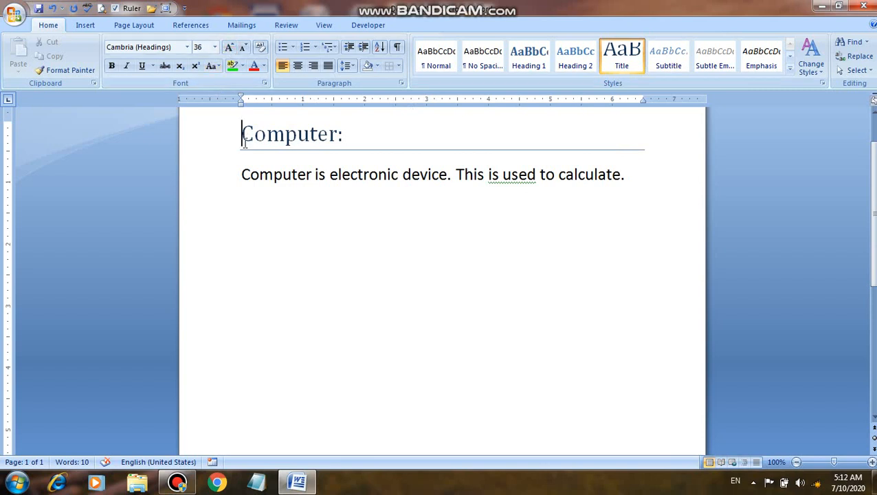
click(230, 46)
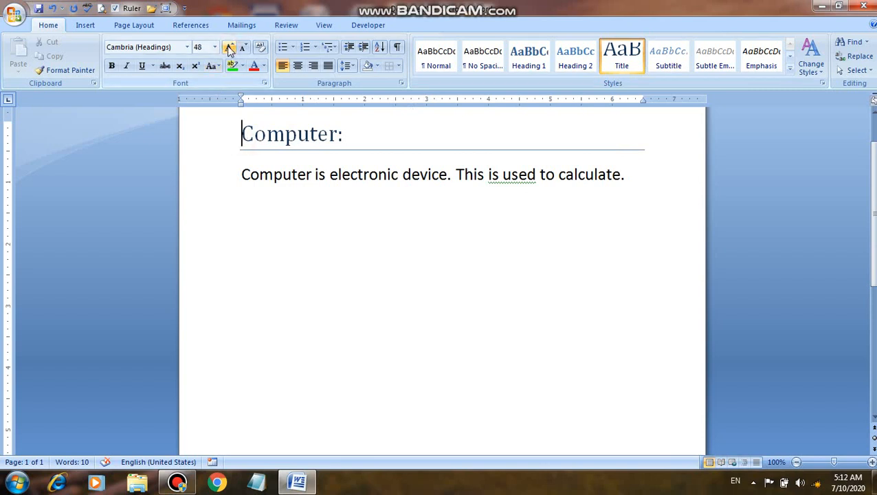
Return to the start of the heading and try font size 36, followed by 48
click(320, 310)
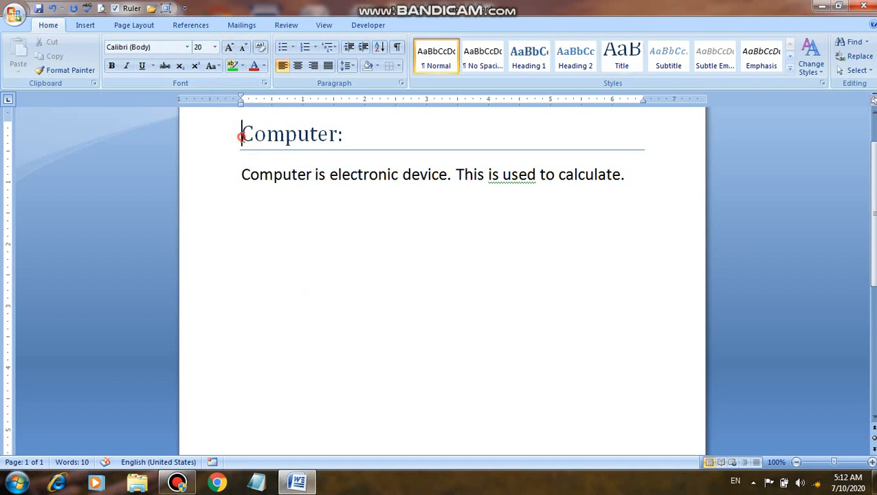
click(214, 46)
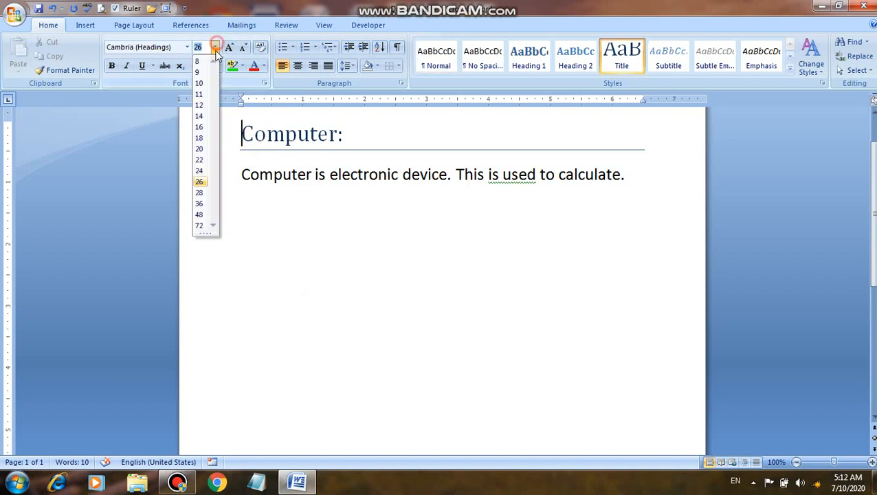
click(199, 203)
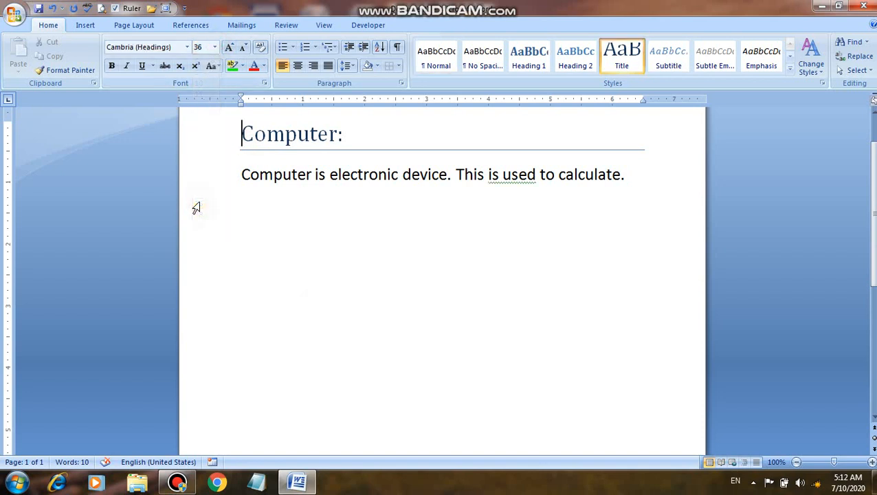
click(215, 48)
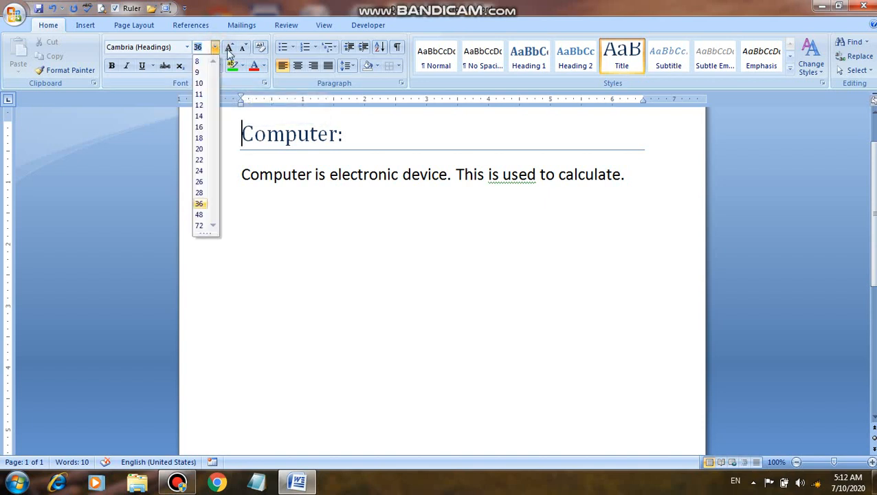
click(229, 48)
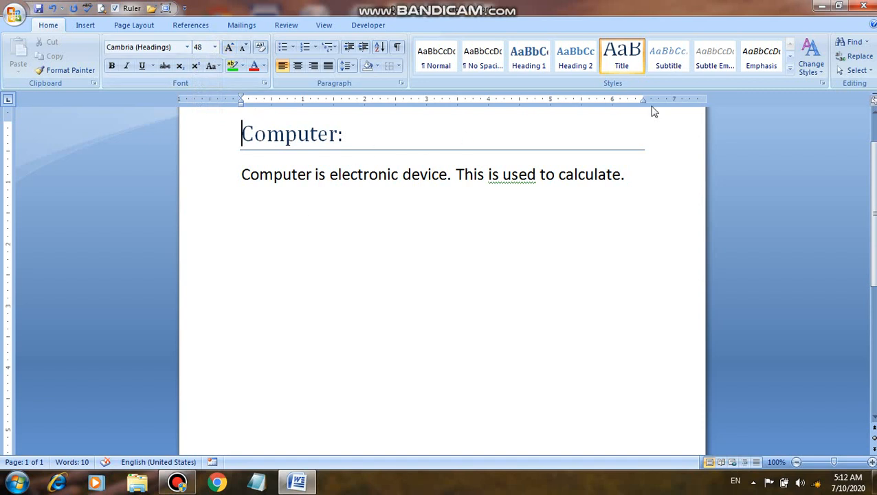
Apply the Heading 2 style to the "Computer:" heading and increase the word's font size to 28
click(586, 63)
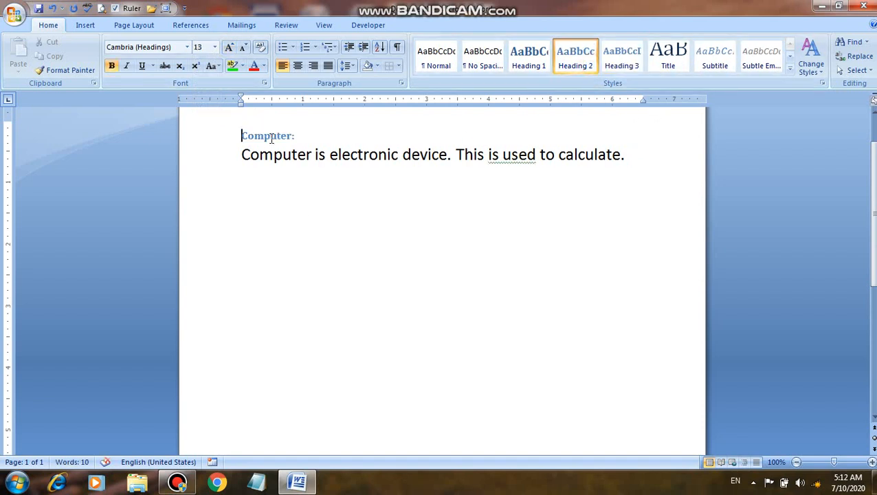
click(230, 48)
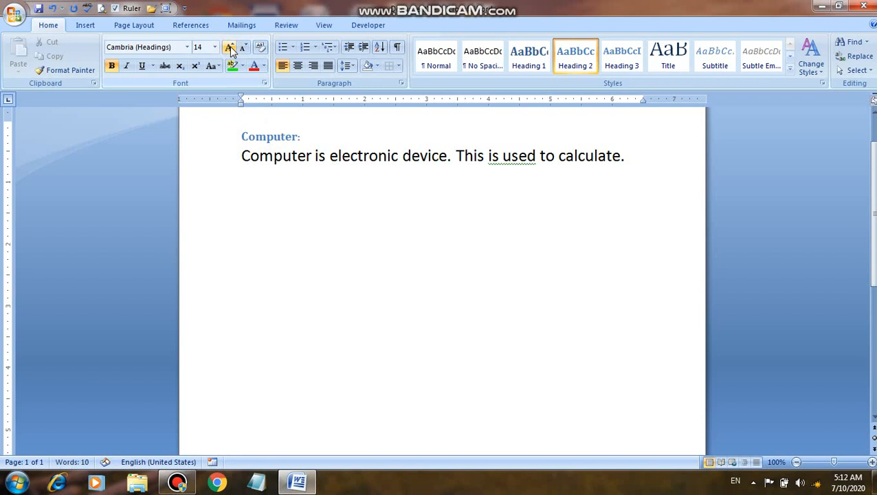
click(230, 48)
click(229, 48)
click(230, 48)
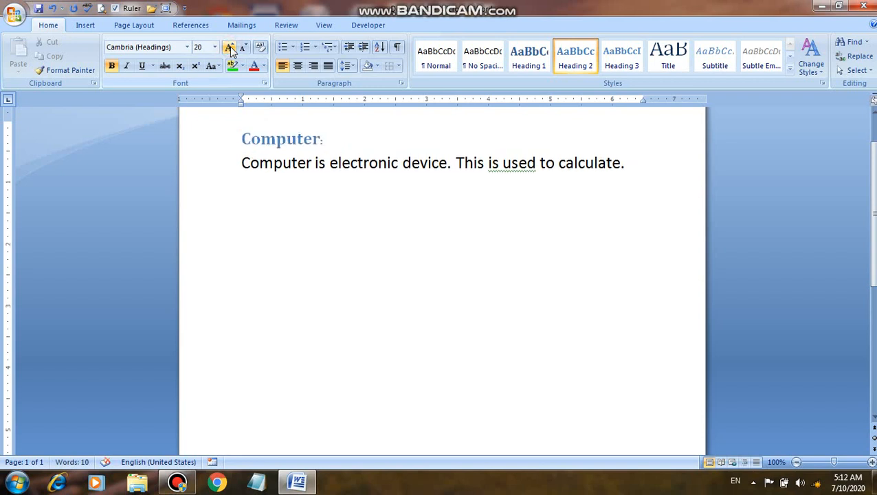
click(230, 48)
click(230, 48)
click(229, 48)
click(231, 48)
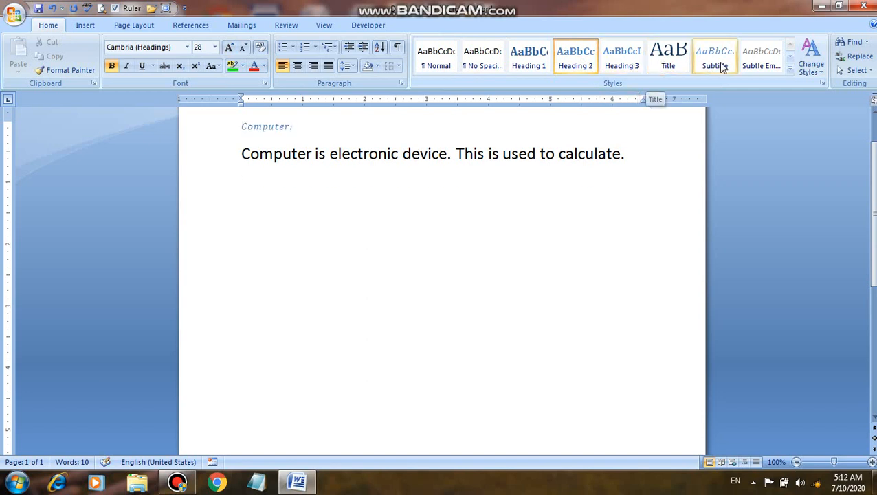
Apply the Intense Reference style to the heading word "Computer" and enlarge it to font size 48
click(789, 71)
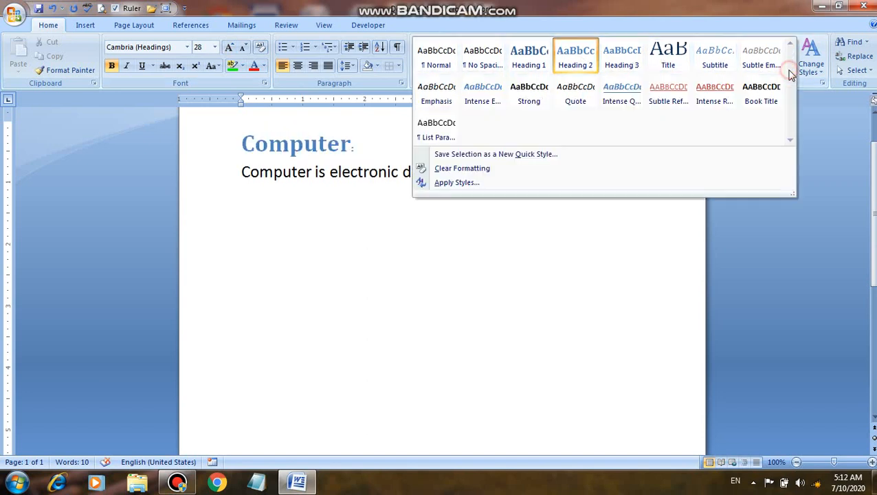
click(708, 97)
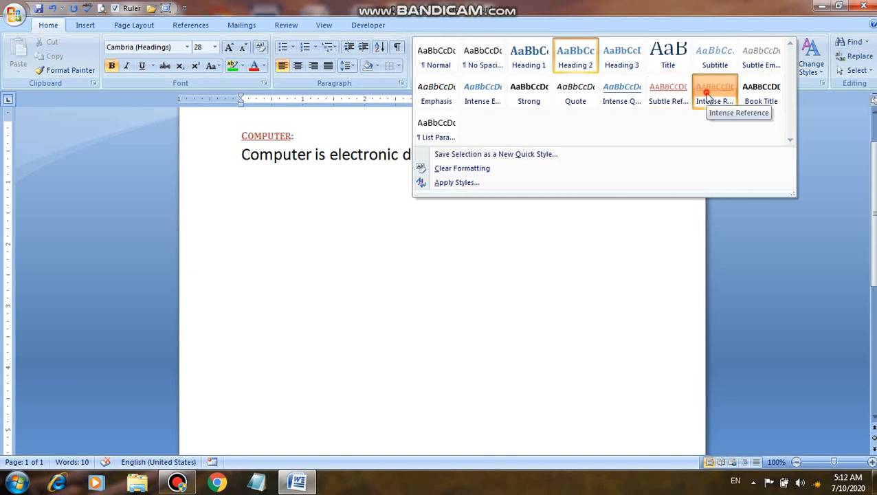
click(229, 48)
click(231, 48)
click(230, 48)
click(231, 48)
click(231, 48)
click(231, 48)
click(231, 48)
click(231, 48)
click(231, 48)
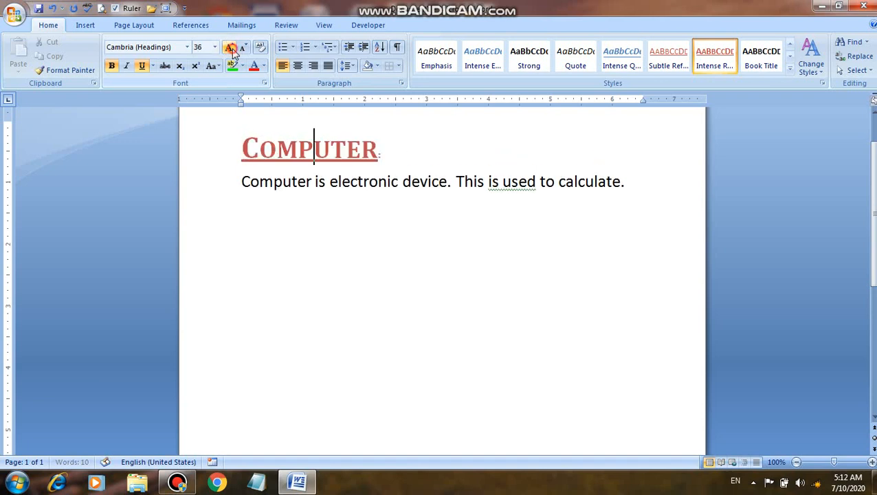
click(231, 48)
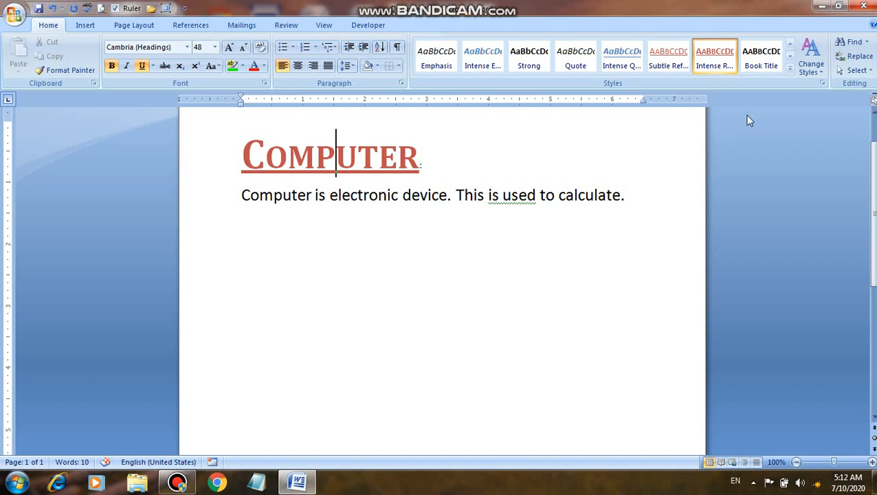
View the full style gallery with its Clear Formatting option, and the Change Styles options
click(791, 69)
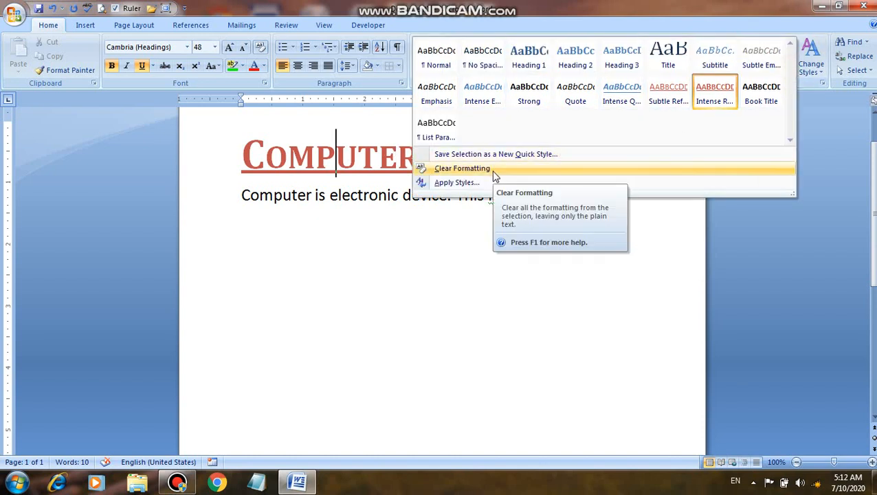
click(359, 180)
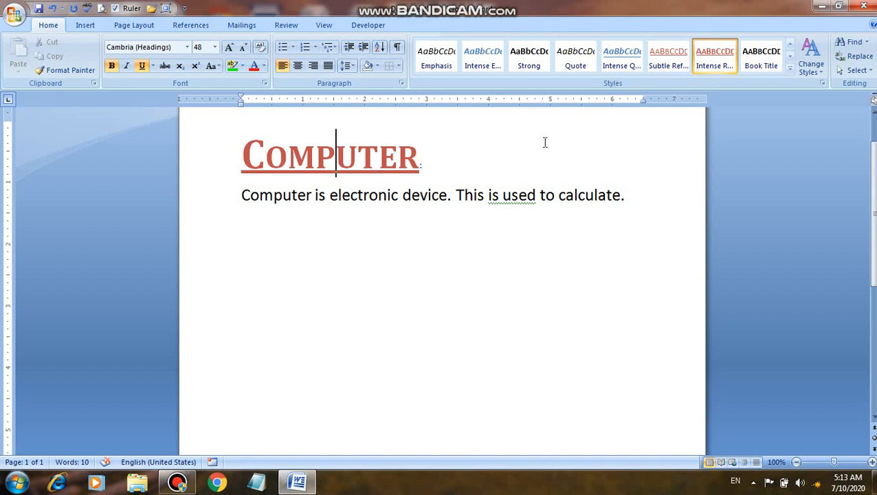
click(820, 72)
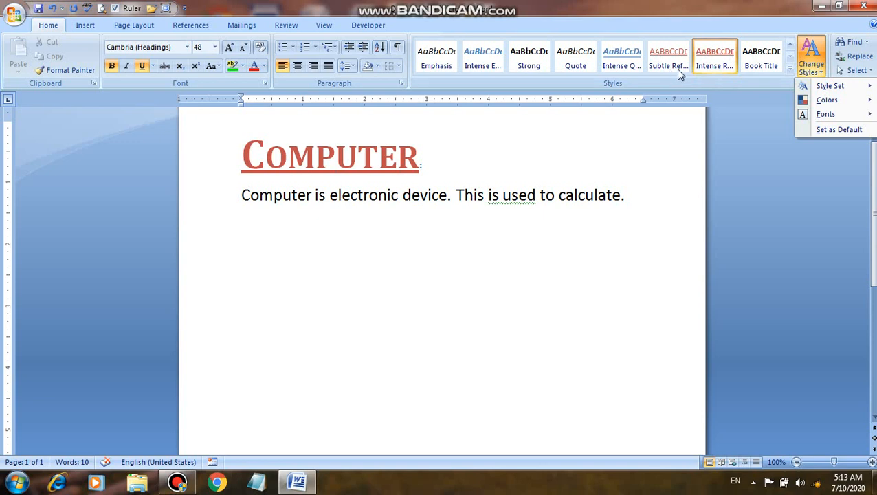
click(402, 148)
Preview the built-in theme colour sets, such as Median, on the heading and close the list without choosing one
click(821, 69)
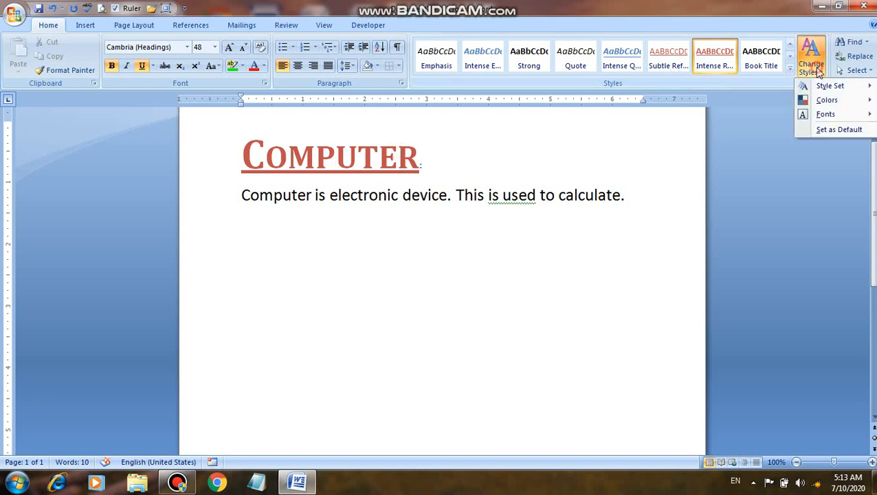
mouse_move(822, 100)
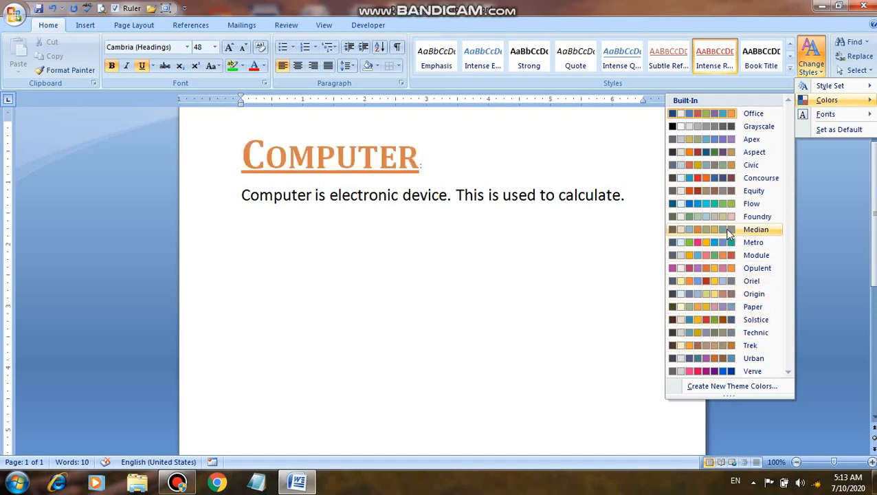
click(730, 281)
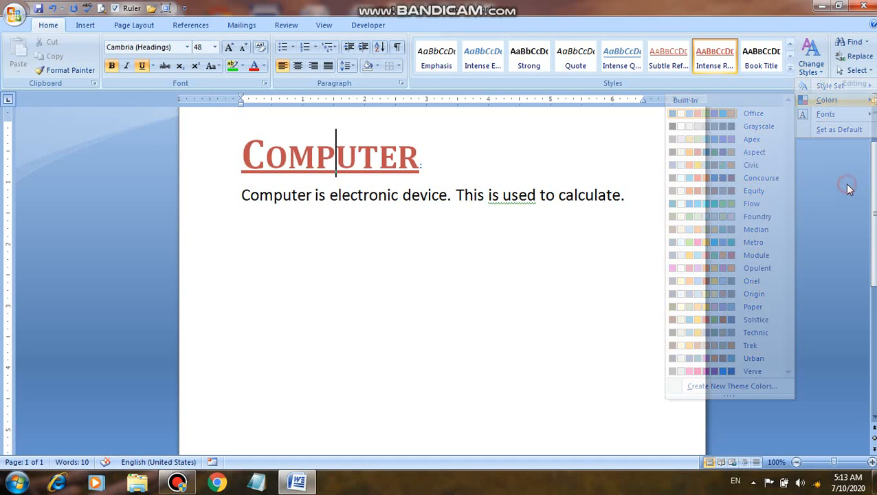
View the built-in theme font sets, and change the heading word "Computer" to the Algerian font
click(811, 58)
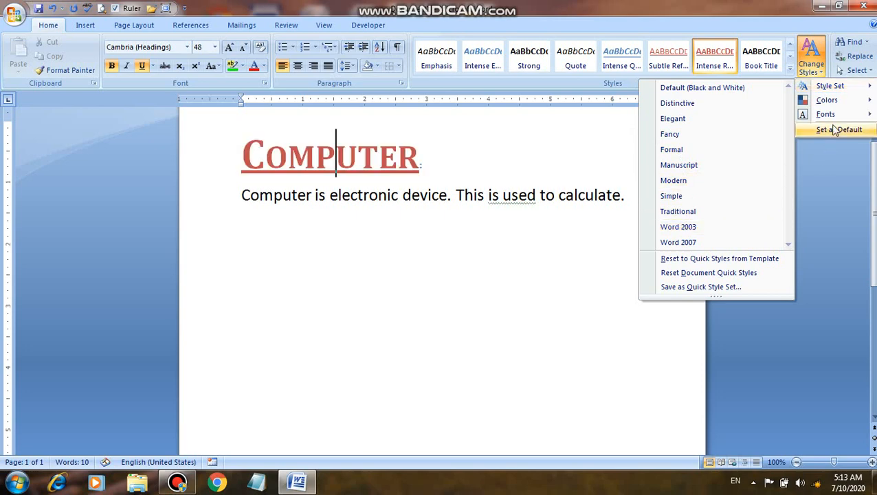
mouse_move(828, 116)
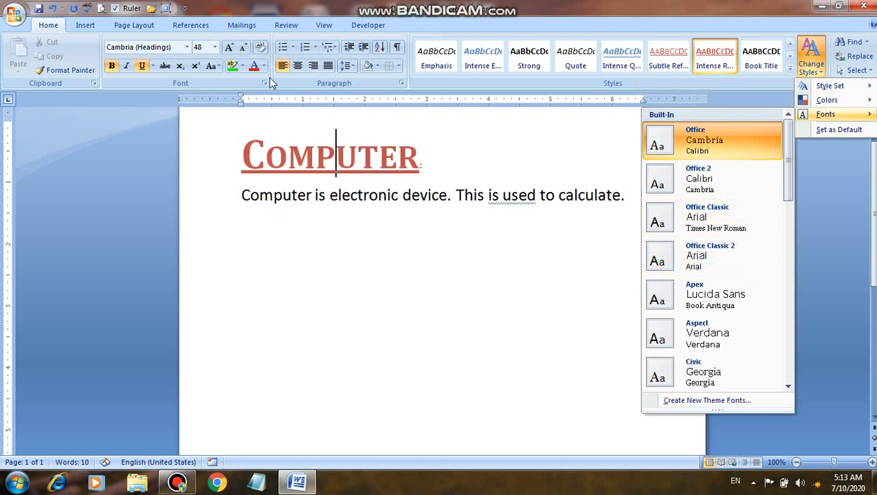
click(187, 47)
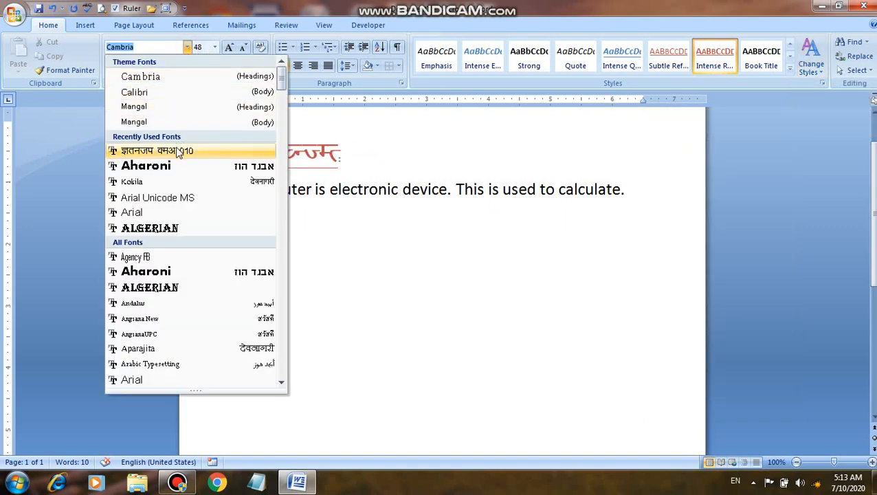
click(174, 229)
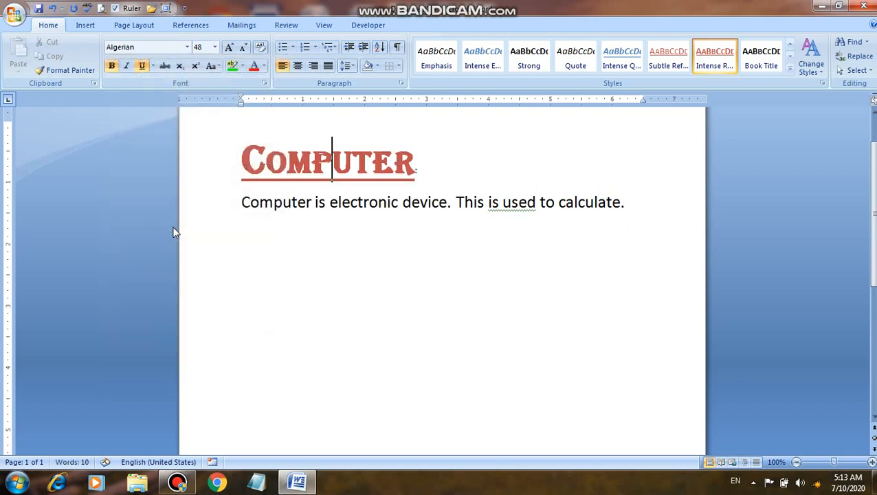
Review the theme font sets again and the full quick style gallery from the blank line below the text, choosing nothing
click(811, 66)
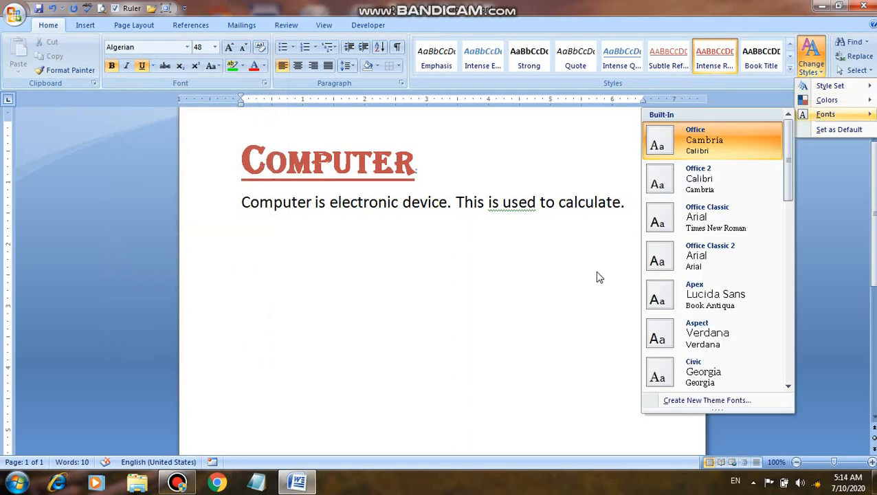
click(597, 275)
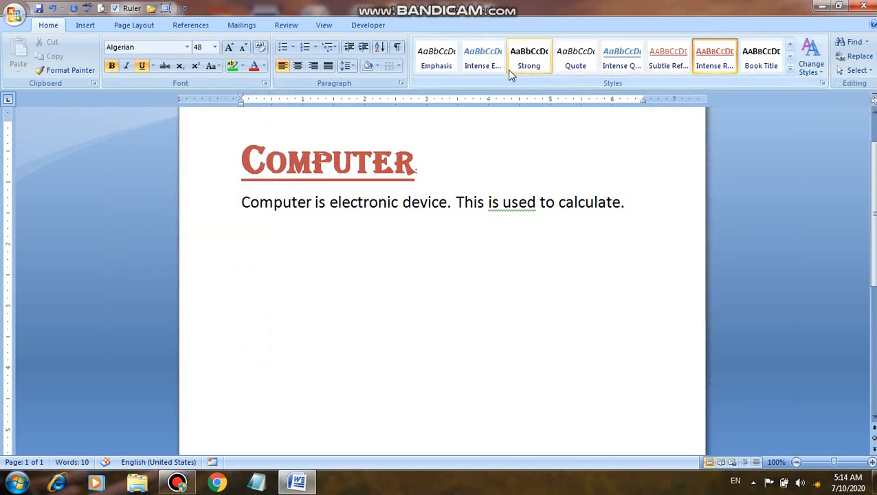
click(540, 270)
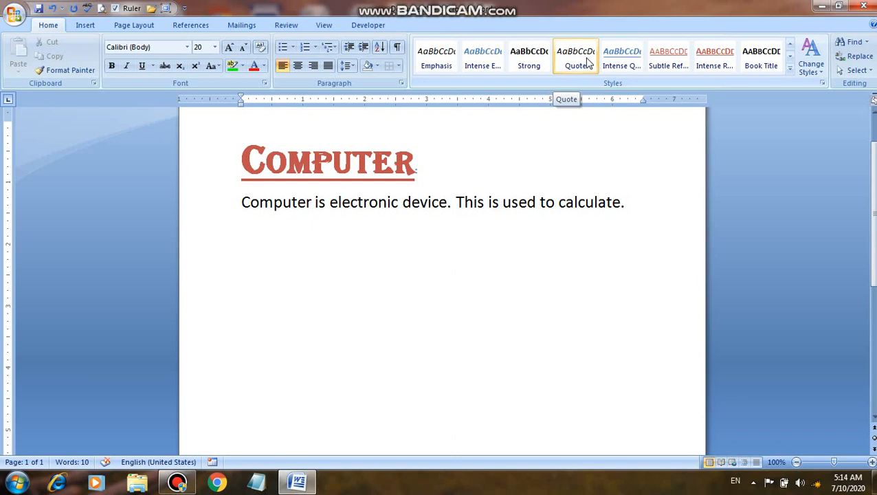
click(790, 72)
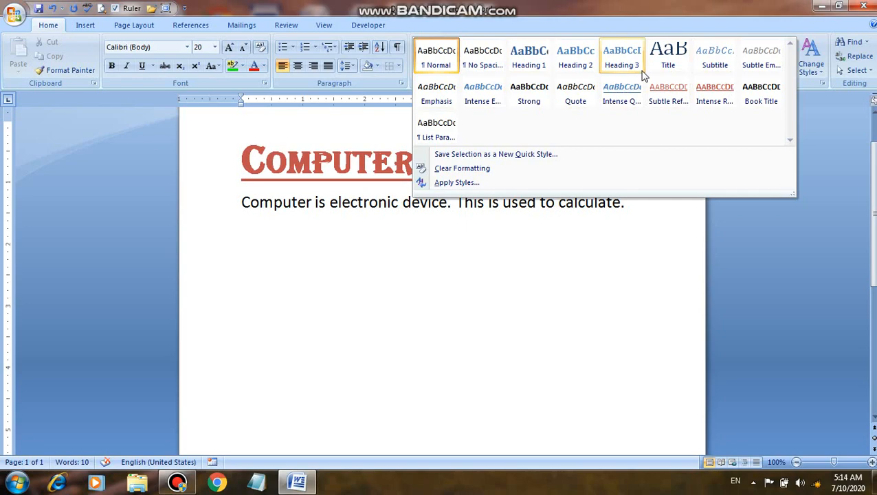
click(660, 328)
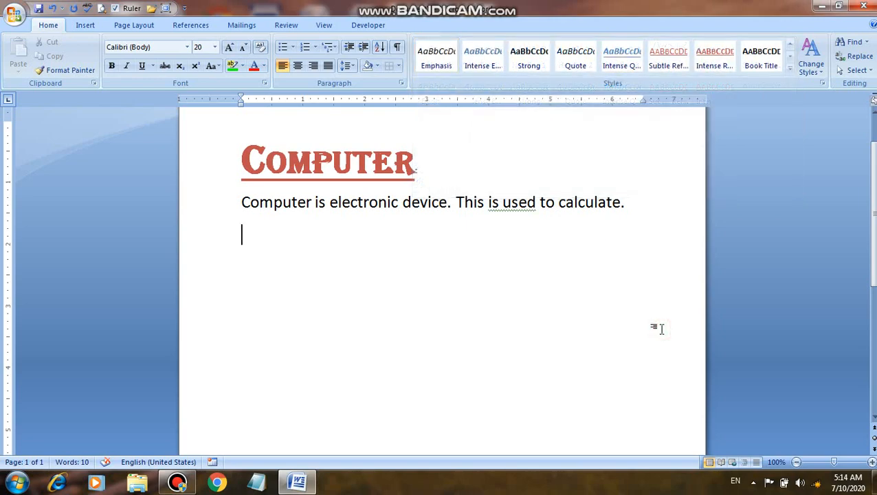